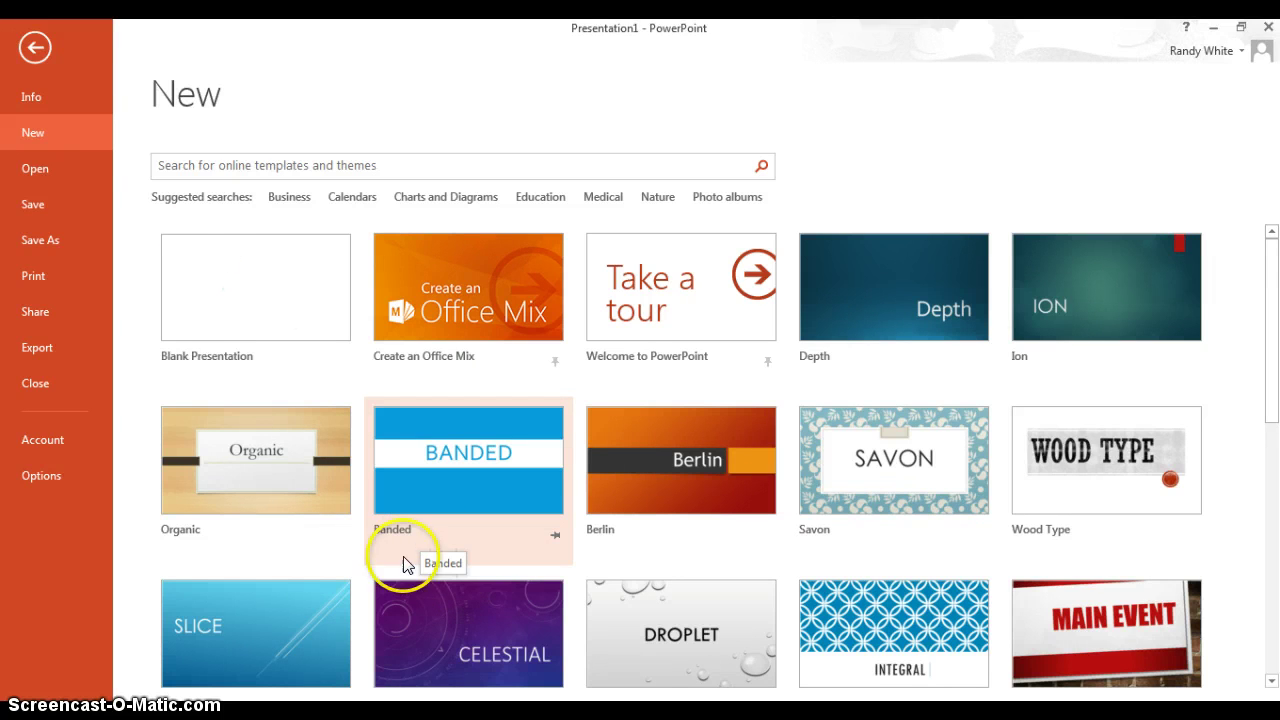
# Return to the open presentation and review the title slide, the three-choice slide 2 and slide 3
pyautogui.click(25, 52)
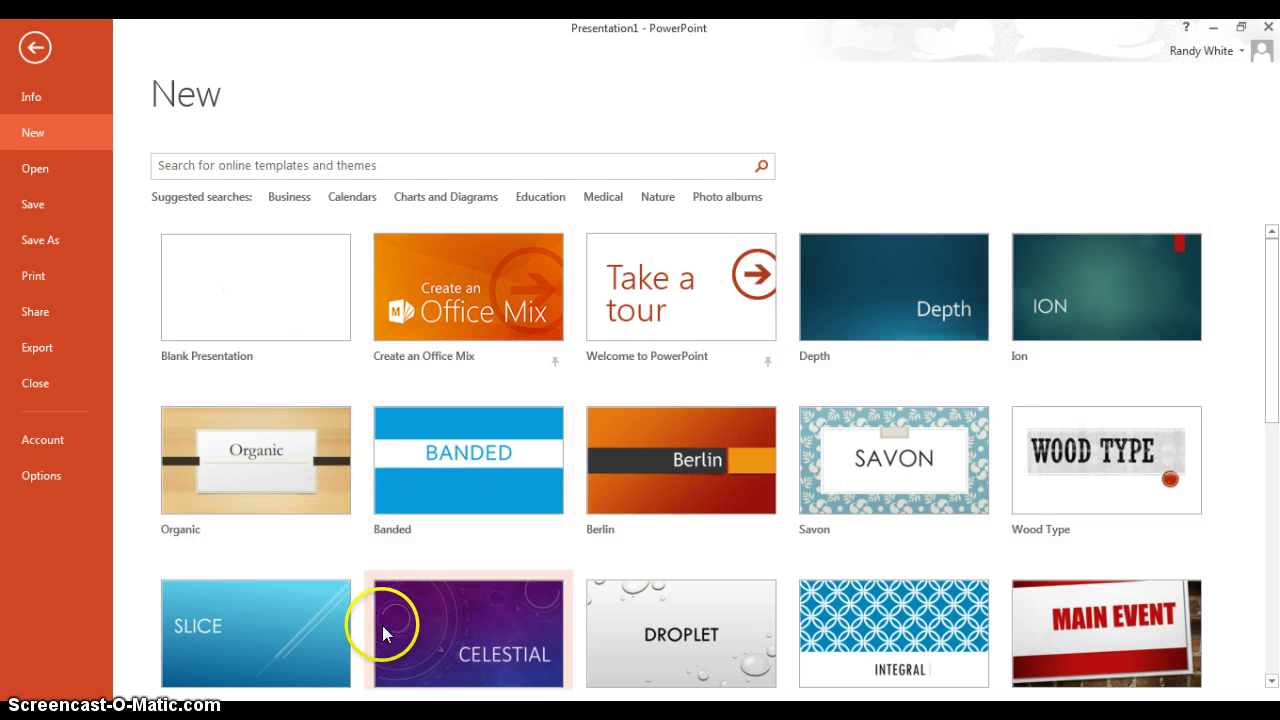
pyautogui.moveTo(1267, 300); pyautogui.dragTo(1269, 330)
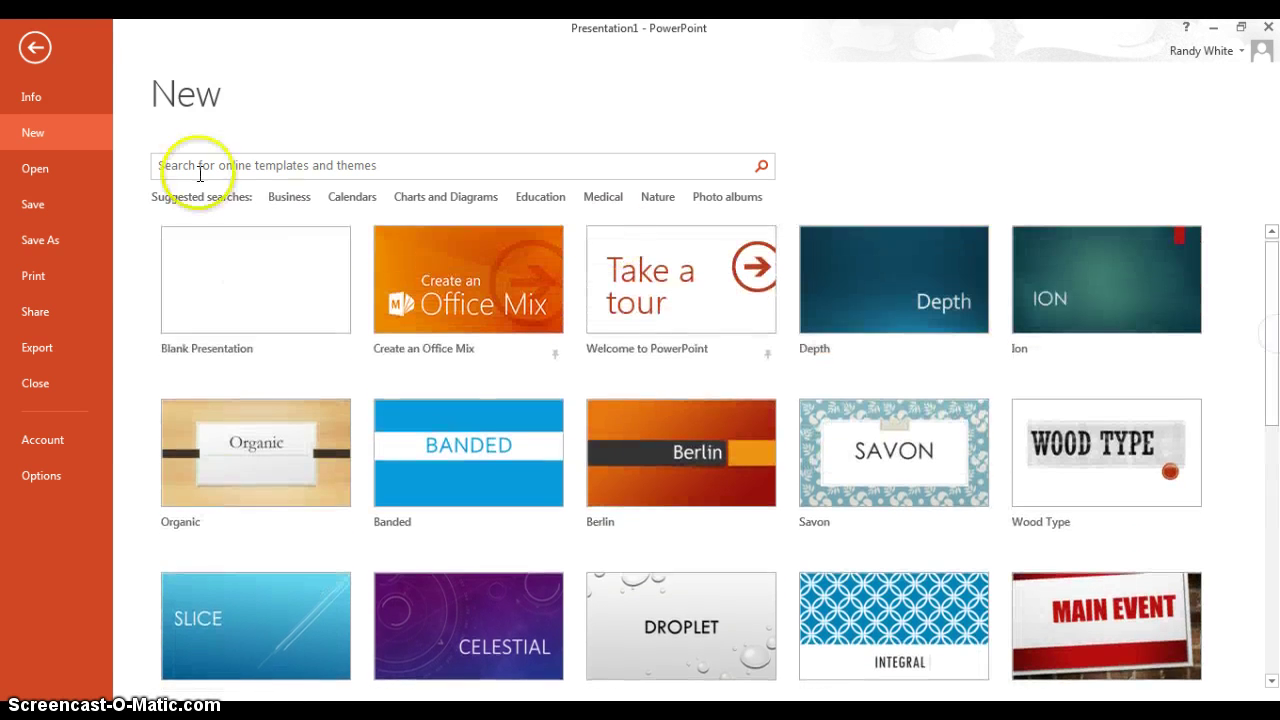
pyautogui.click(34, 47)
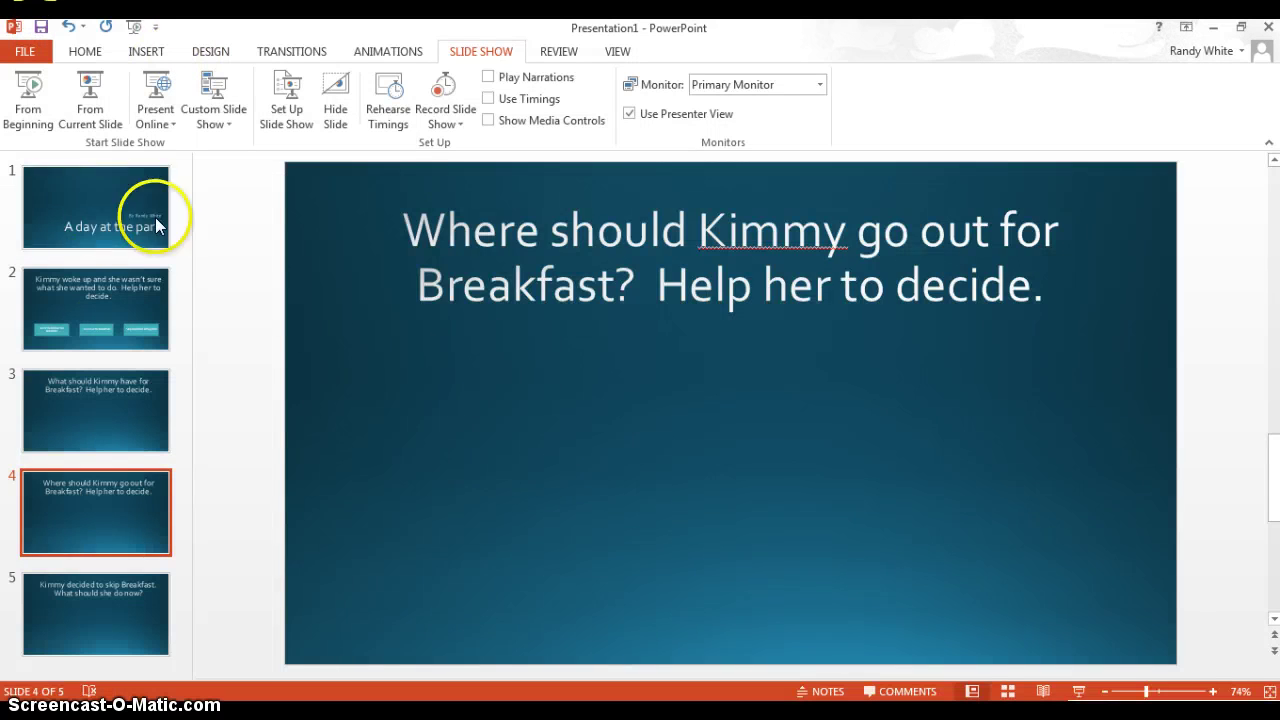
pyautogui.click(99, 214)
pyautogui.click(857, 410)
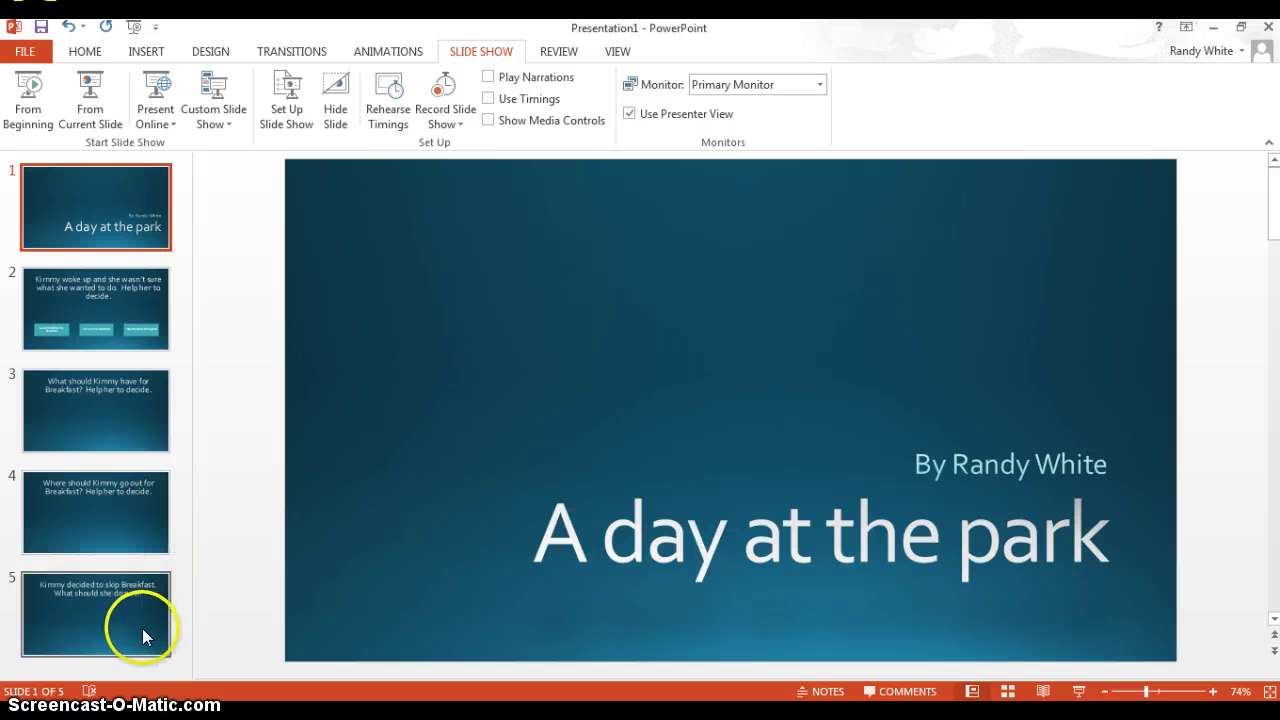
pyautogui.click(109, 294)
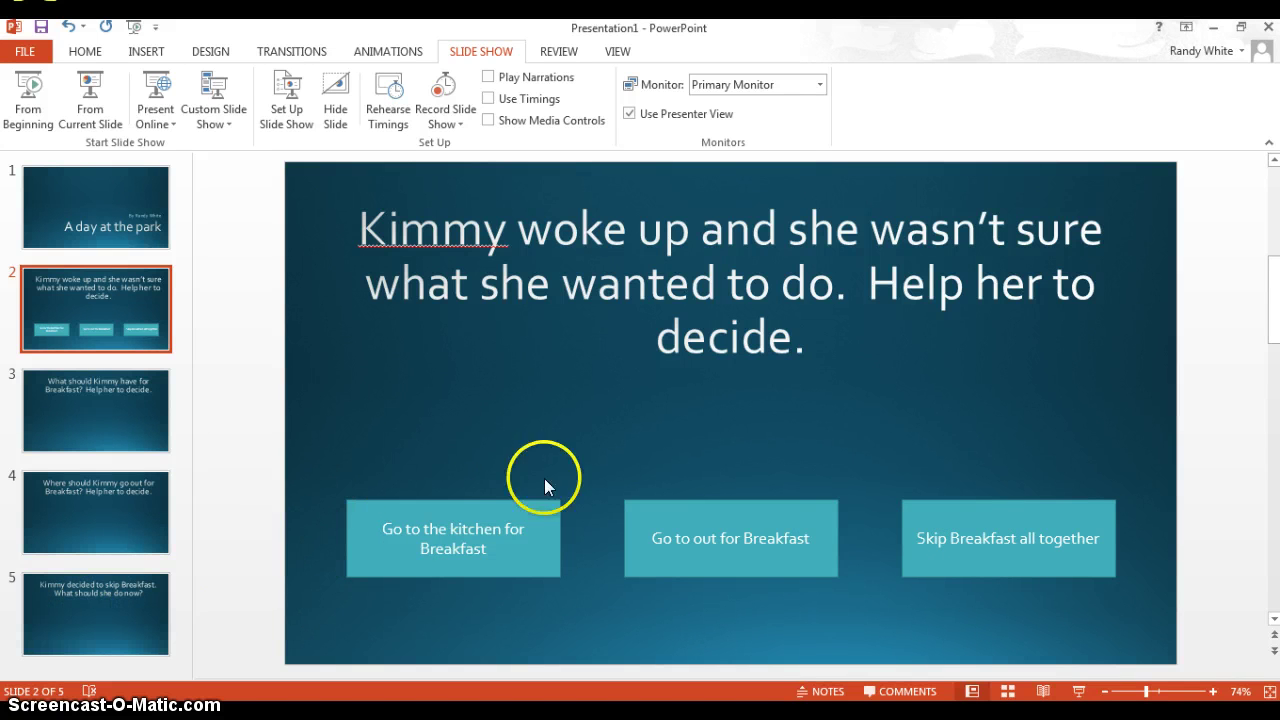
pyautogui.click(117, 408)
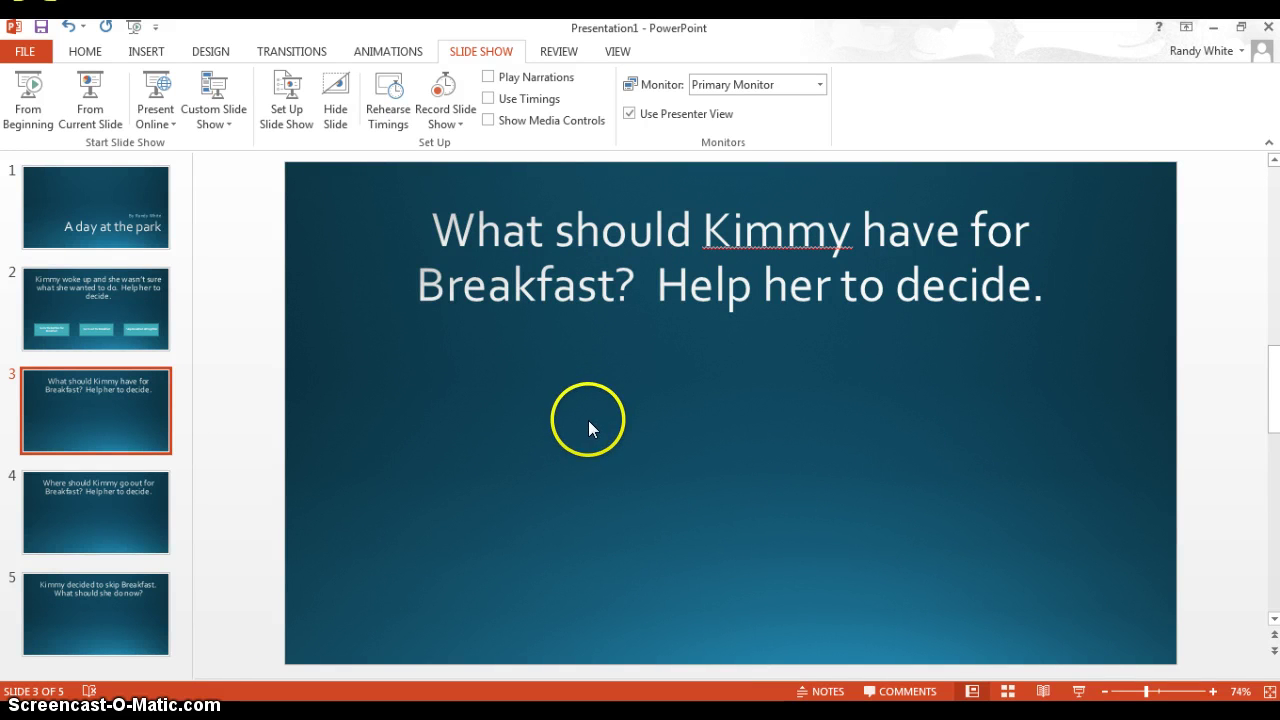
pyautogui.click(137, 52)
pyautogui.click(85, 51)
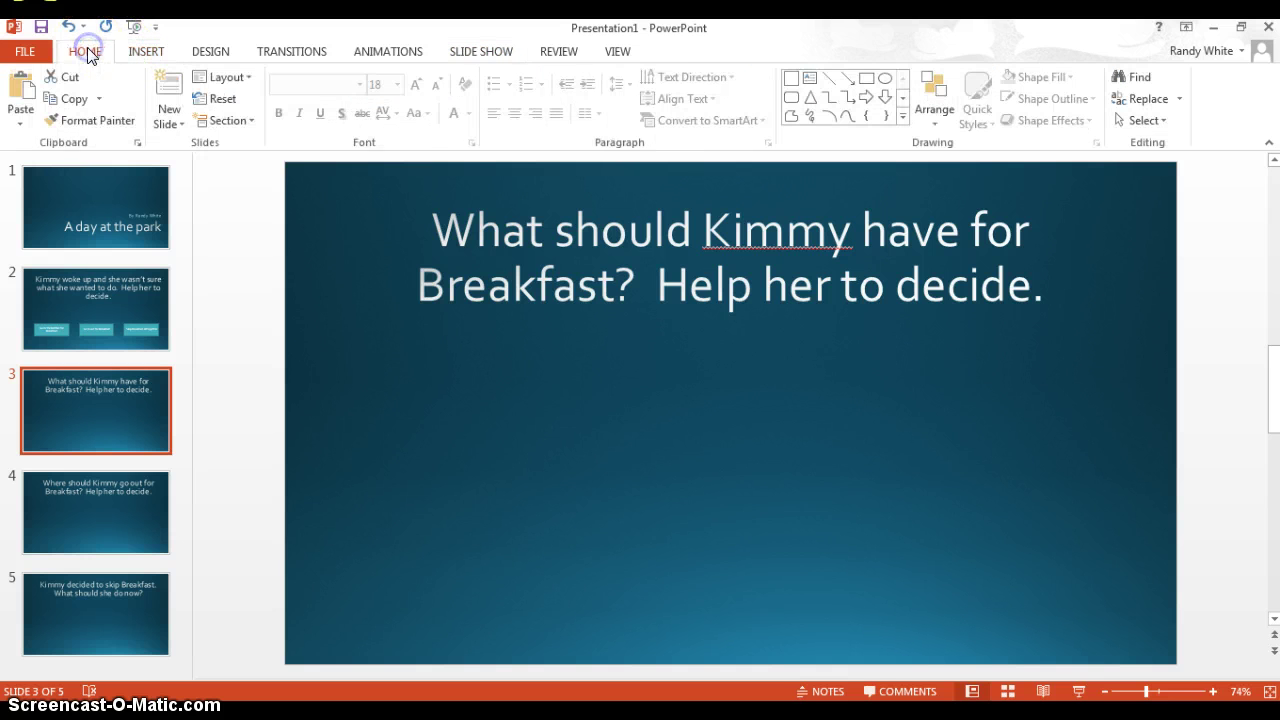
pyautogui.click(900, 117)
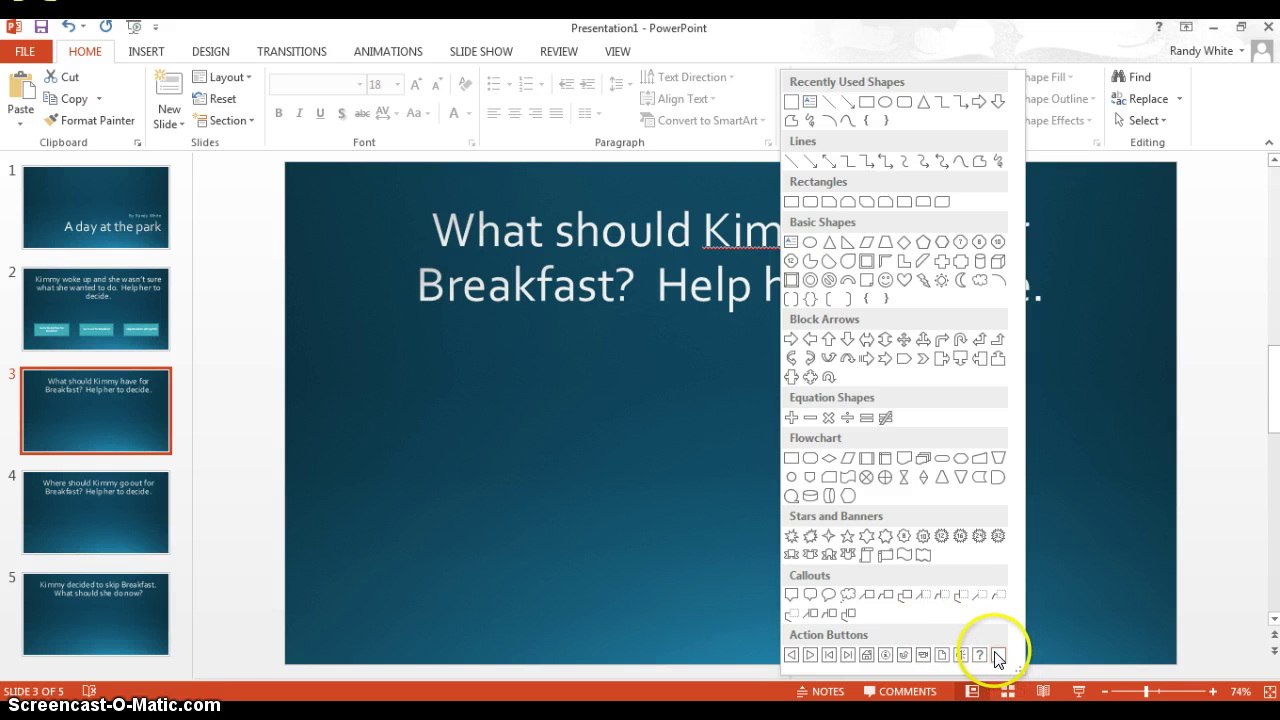
pyautogui.click(147, 51)
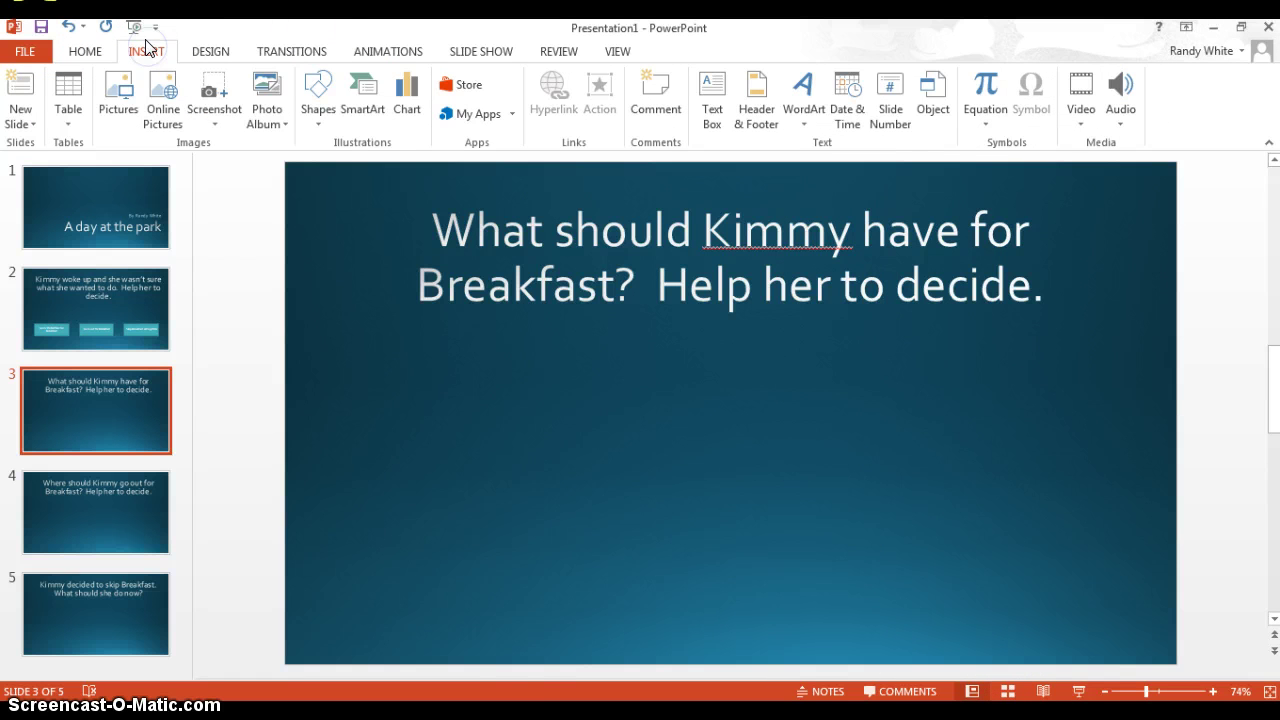
pyautogui.click(319, 122)
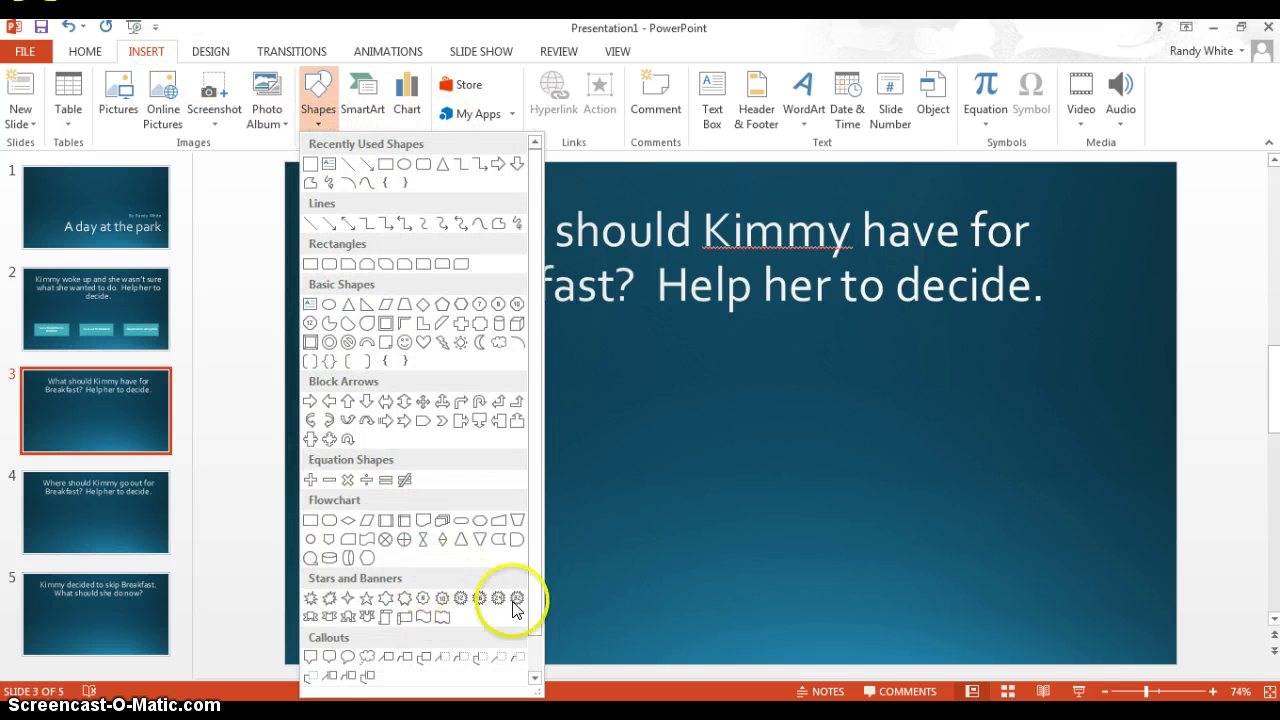
pyautogui.scroll(-1, 534, 594)
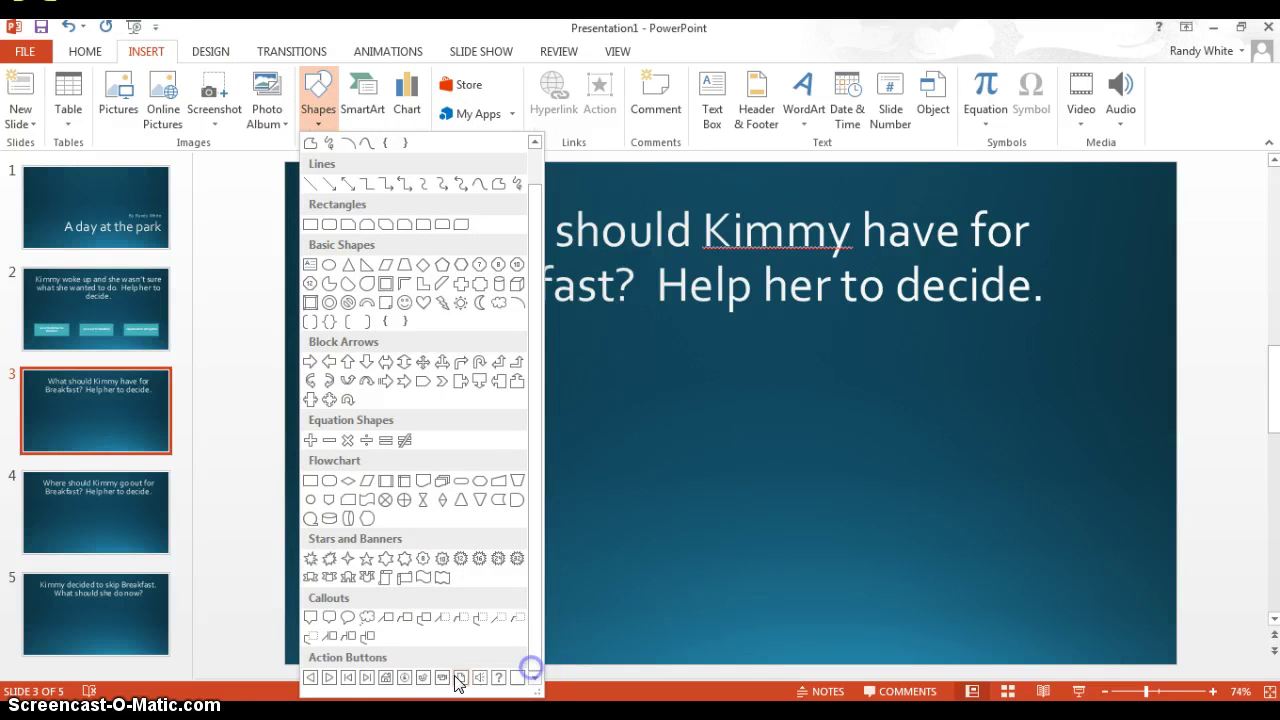
pyautogui.click(516, 678)
pyautogui.moveTo(346, 541); pyautogui.dragTo(557, 607)
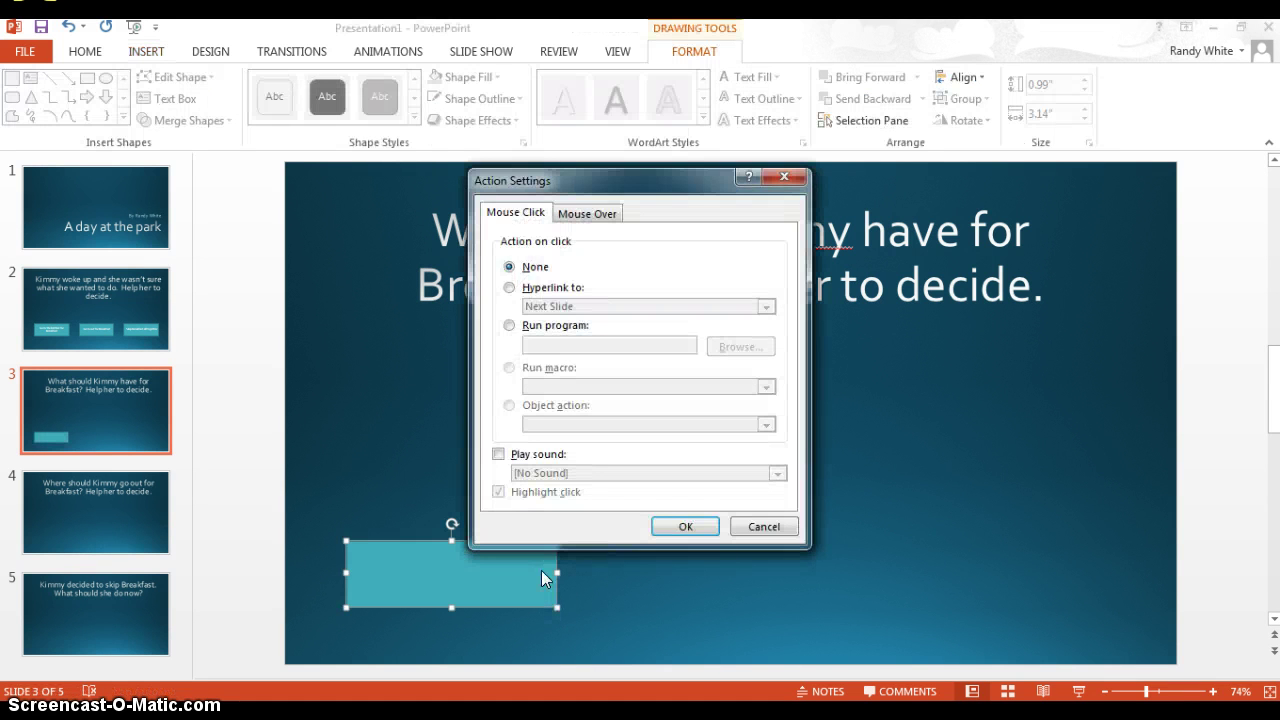
pyautogui.click(509, 288)
pyautogui.click(764, 306)
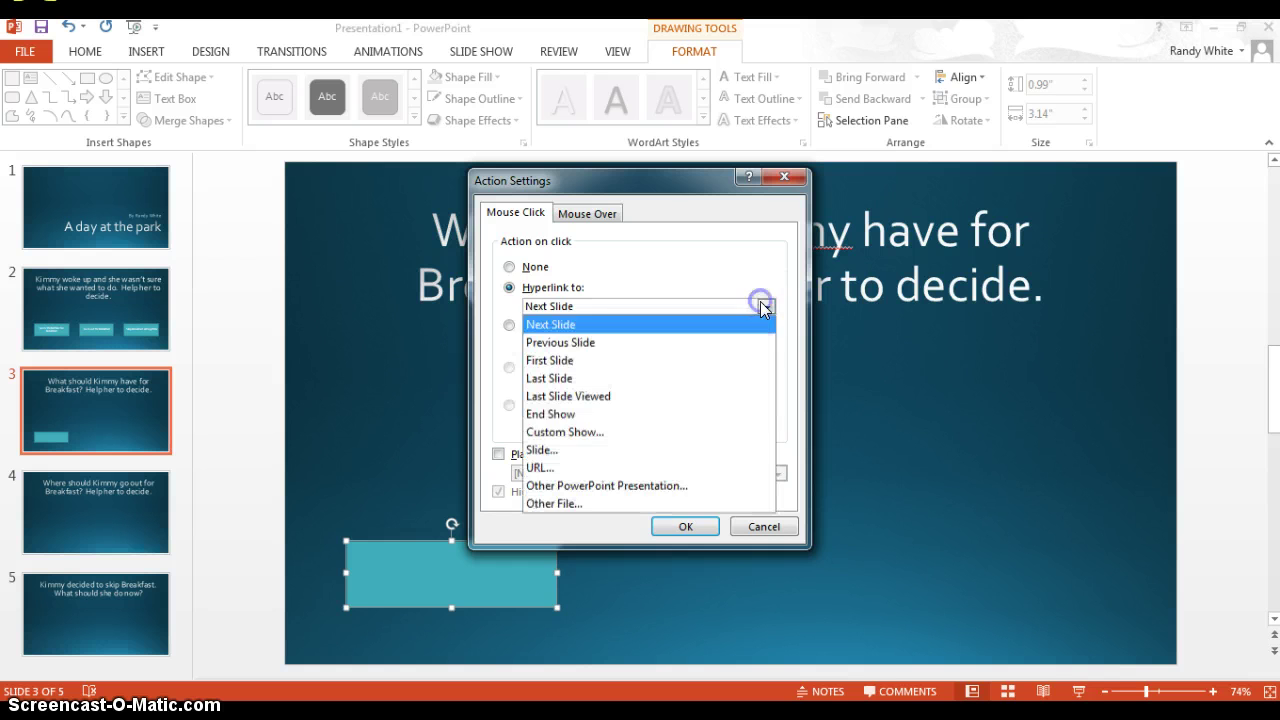
pyautogui.click(657, 457)
pyautogui.click(470, 280)
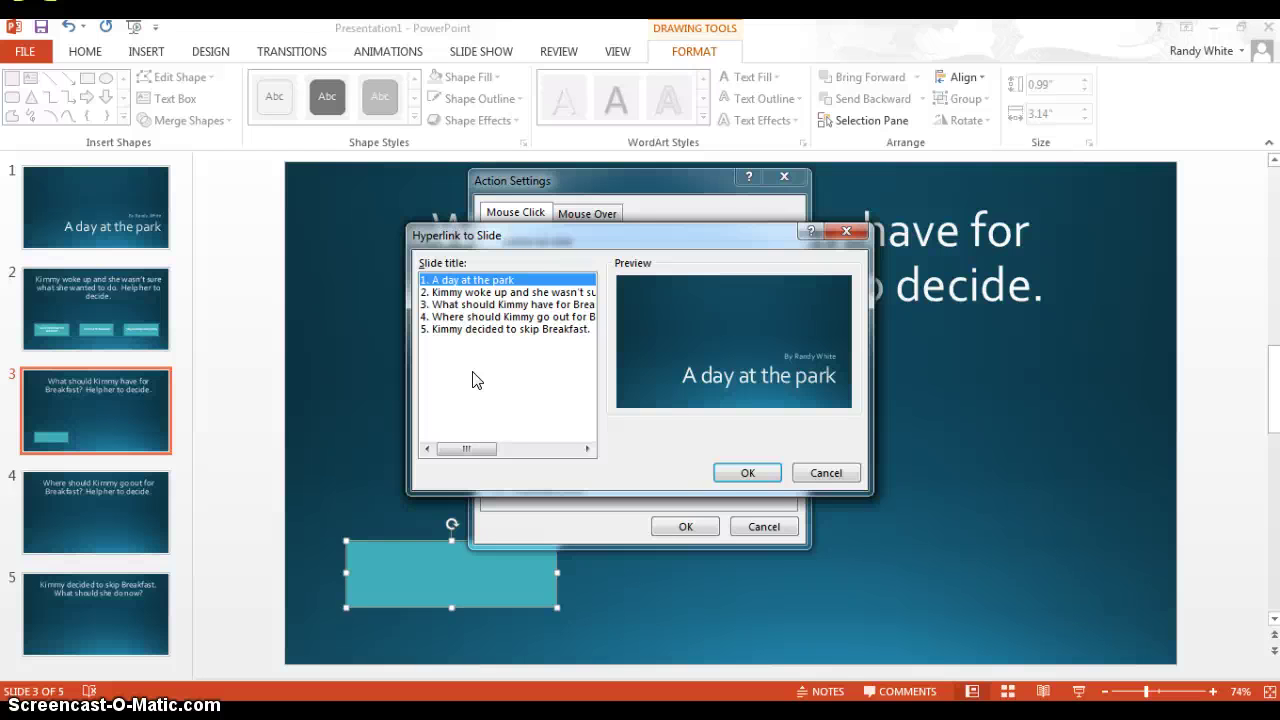
pyautogui.click(843, 472)
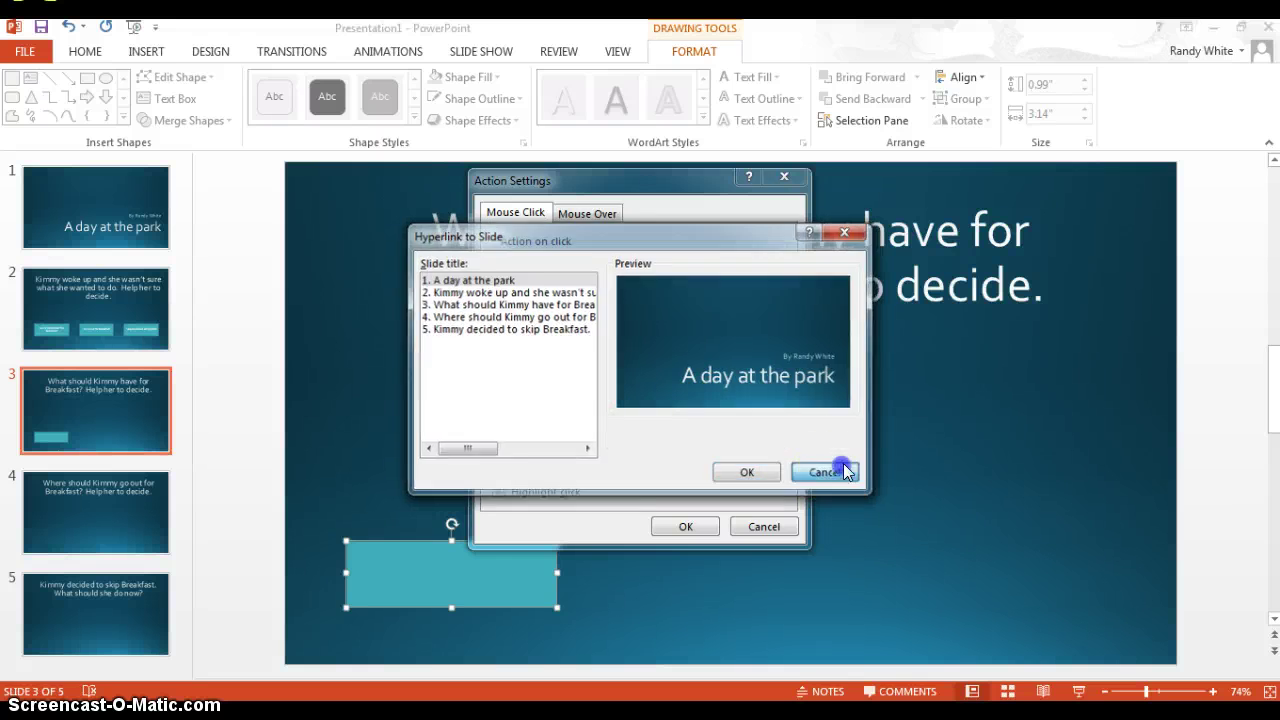
pyautogui.click(764, 526)
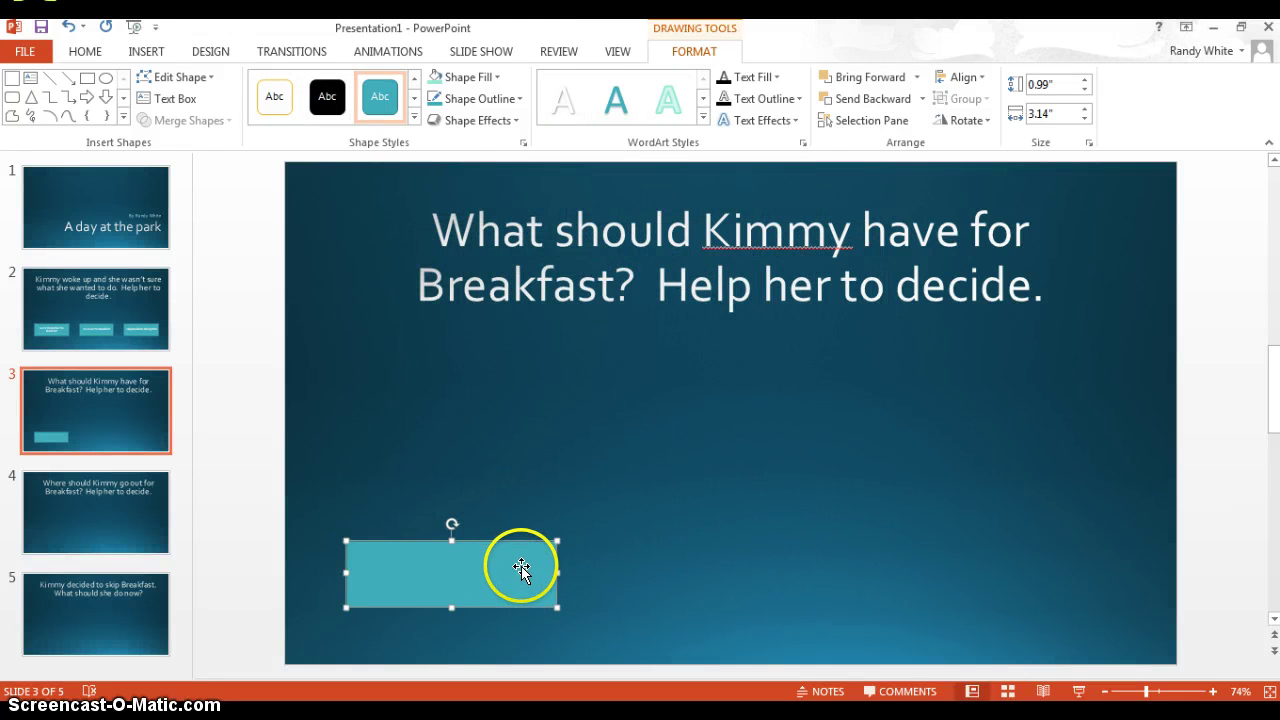
pyautogui.press('Delete')
# Duplicate slide 5, the one about skipping breakfast, to add a sixth slide
pyautogui.click(105, 600)
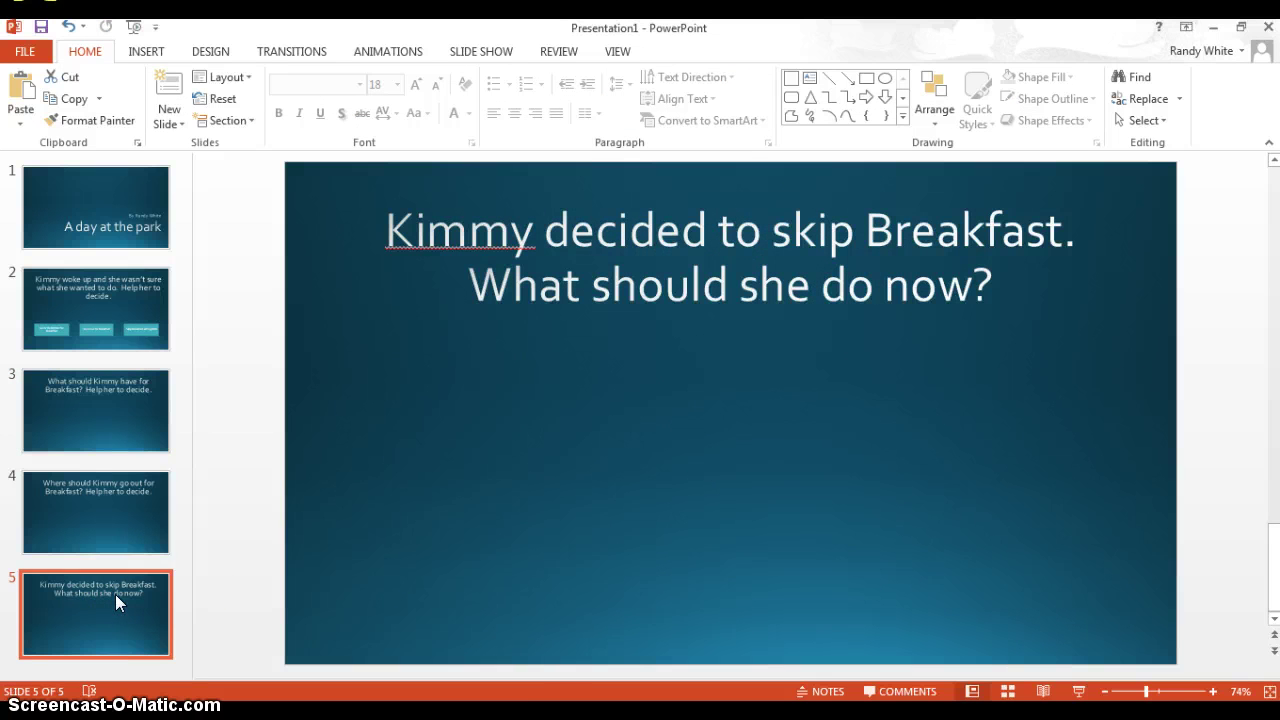
pyautogui.rightClick(115, 594)
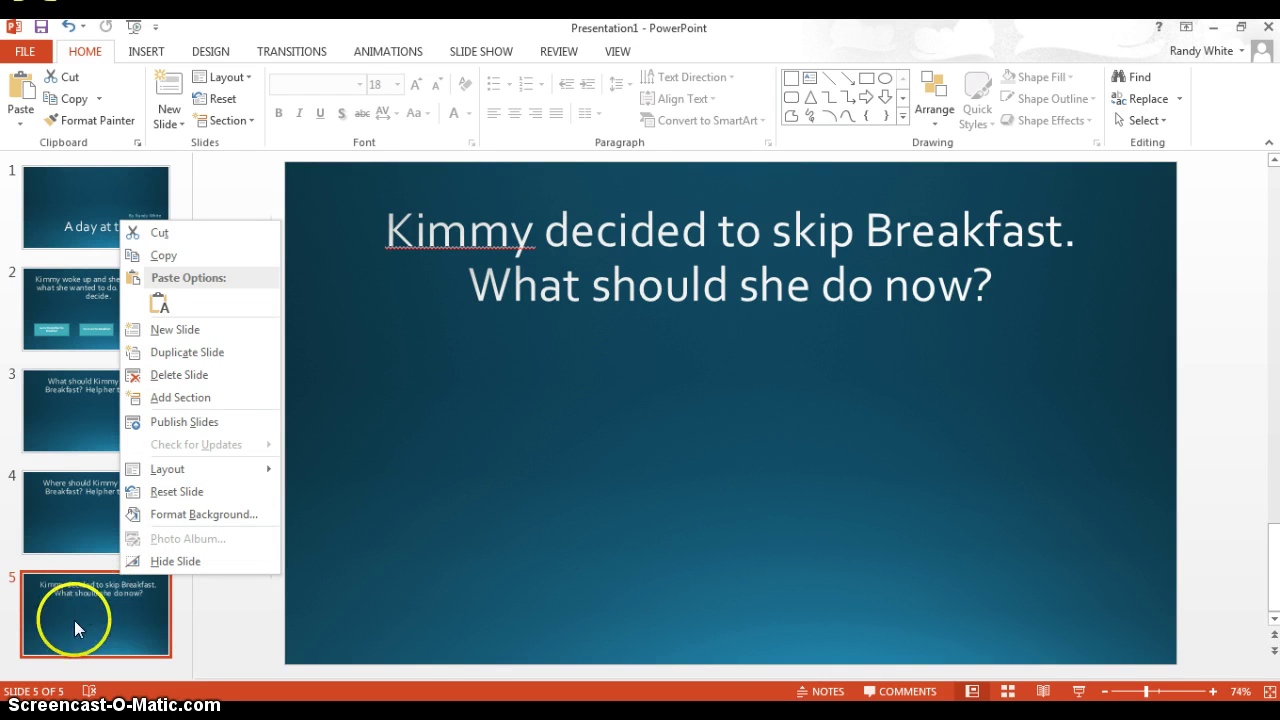
pyautogui.click(161, 352)
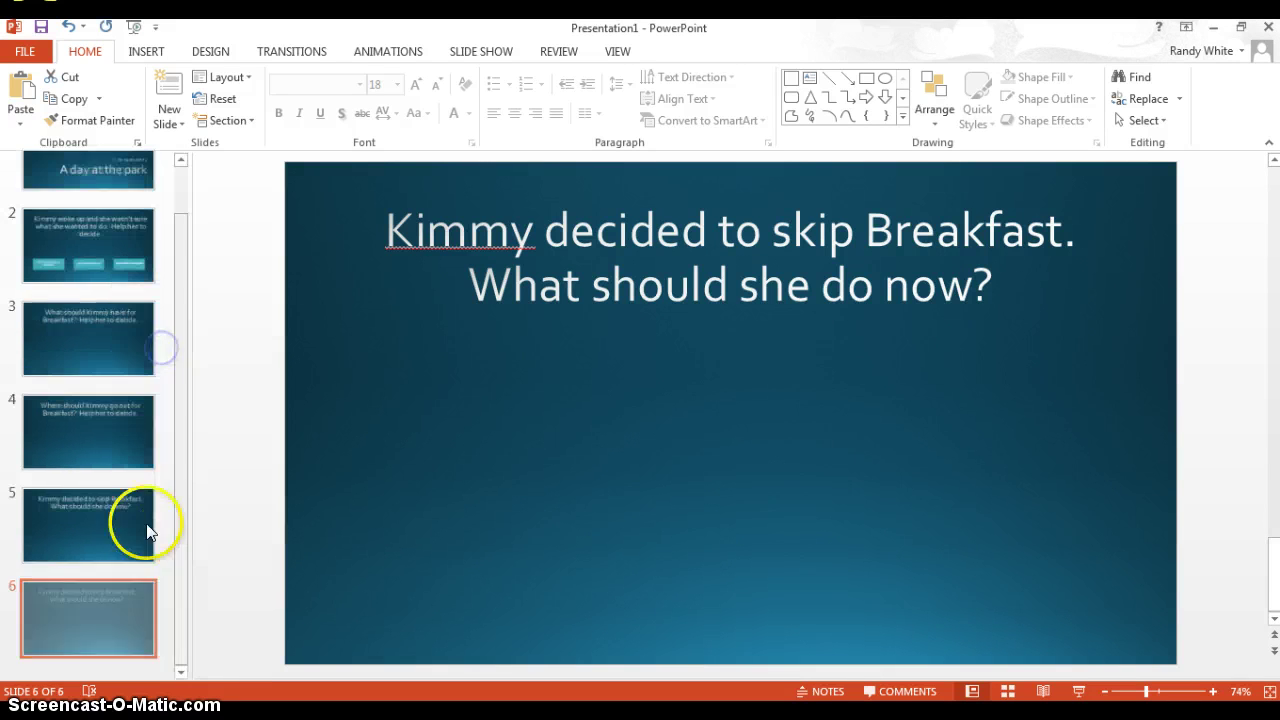
# Replace the title of slide 6 with "What a great breakfast. What should Kimmy do next?"
pyautogui.click(383, 225)
pyautogui.moveTo(383, 225); pyautogui.dragTo(931, 279)
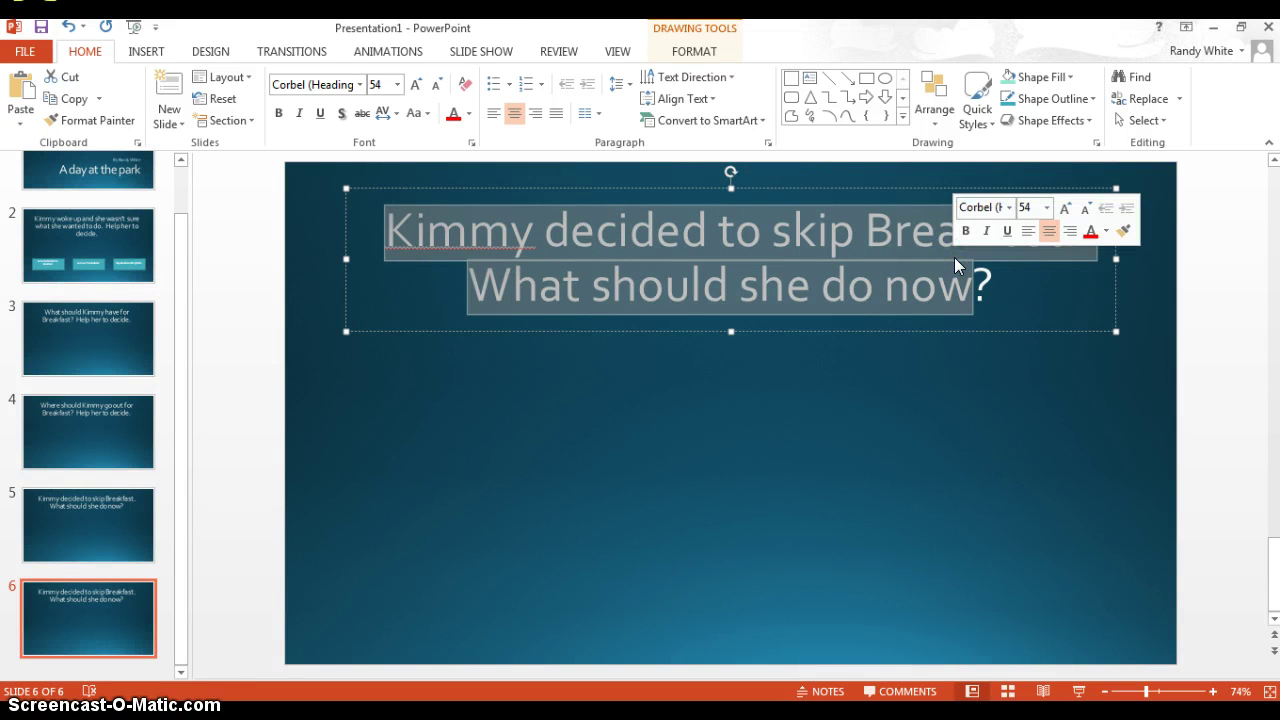
pyautogui.write('What a great b')
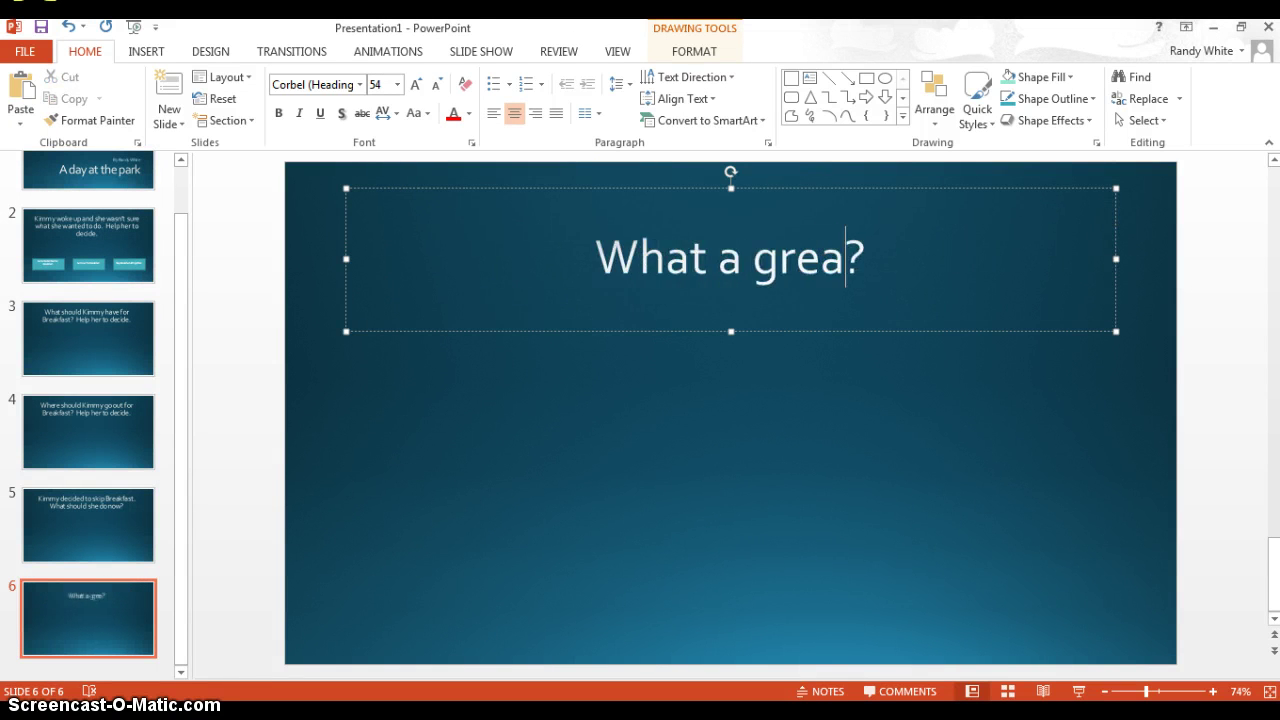
pyautogui.write('reakfast')
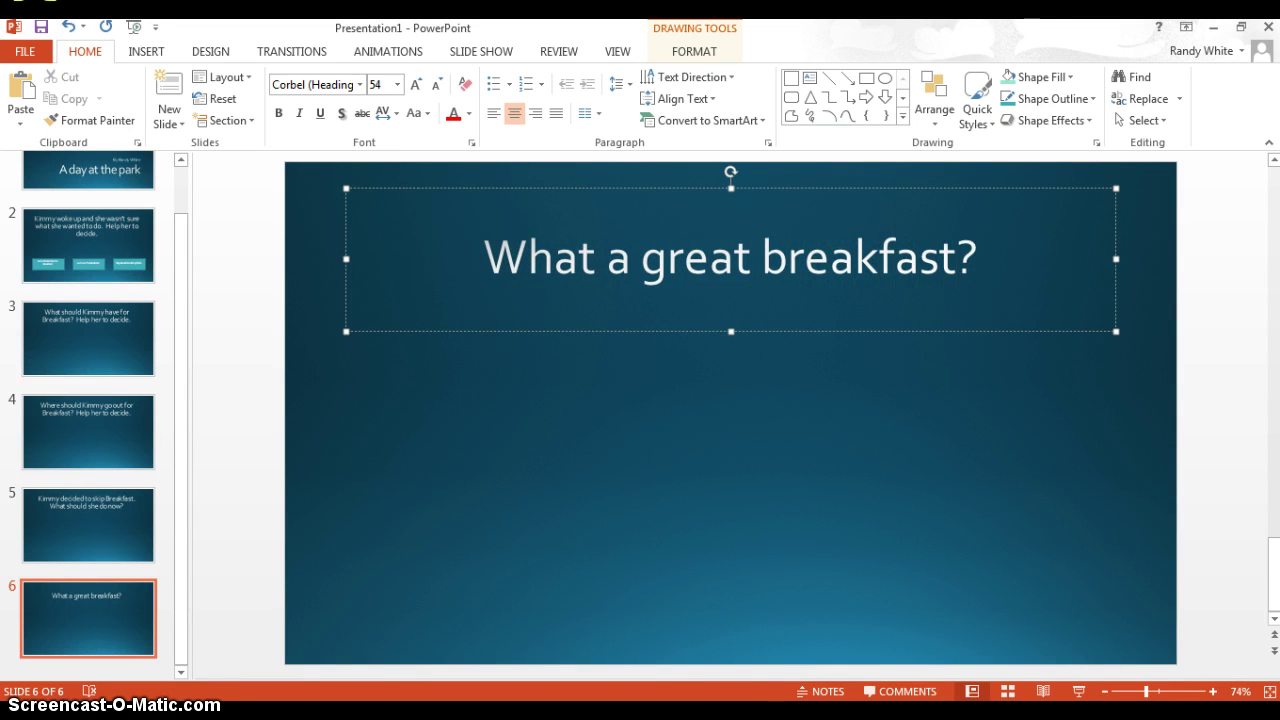
pyautogui.write('.  What shoul')
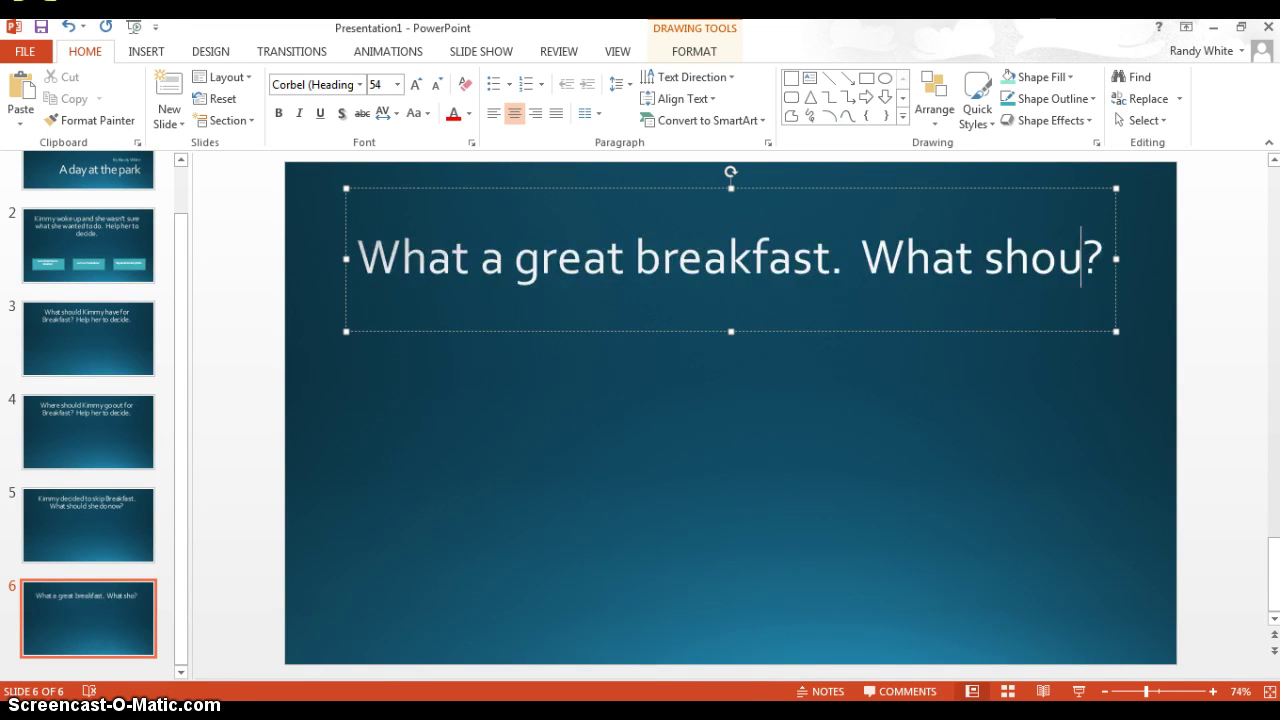
pyautogui.write('d')
pyautogui.press('BackSpace')
pyautogui.write('ld Ki')
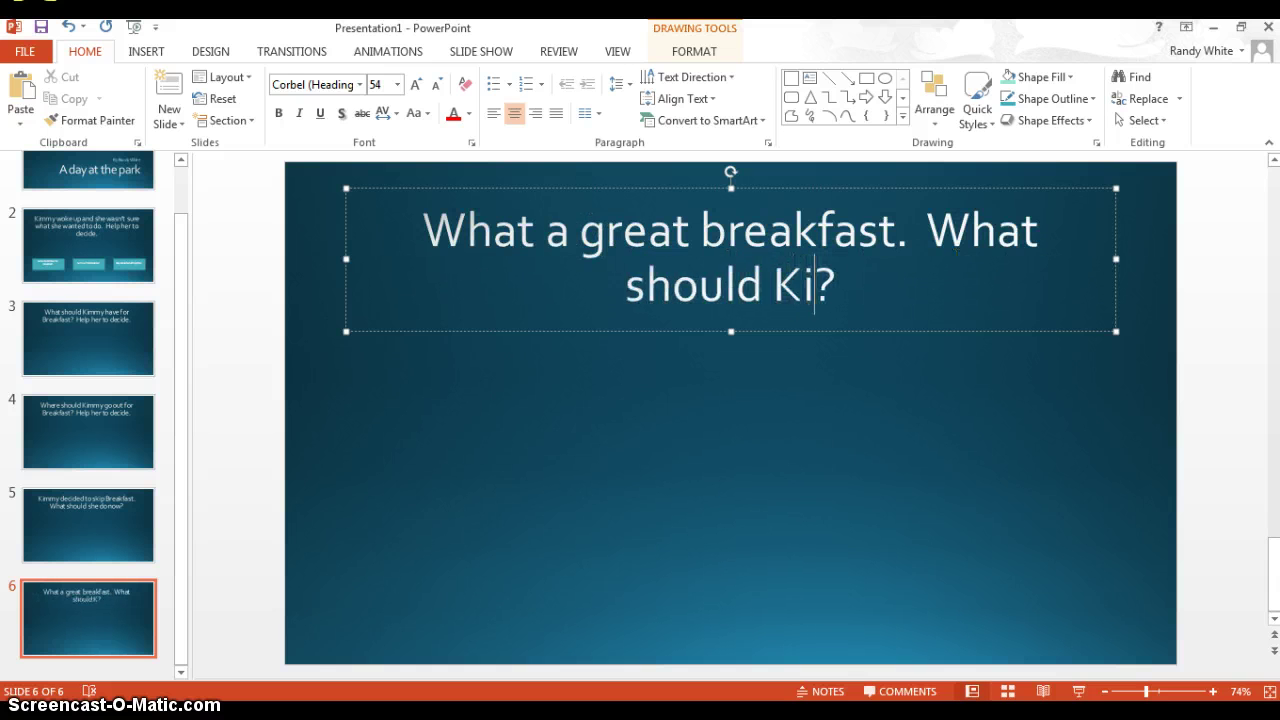
pyautogui.write('mmy do next')
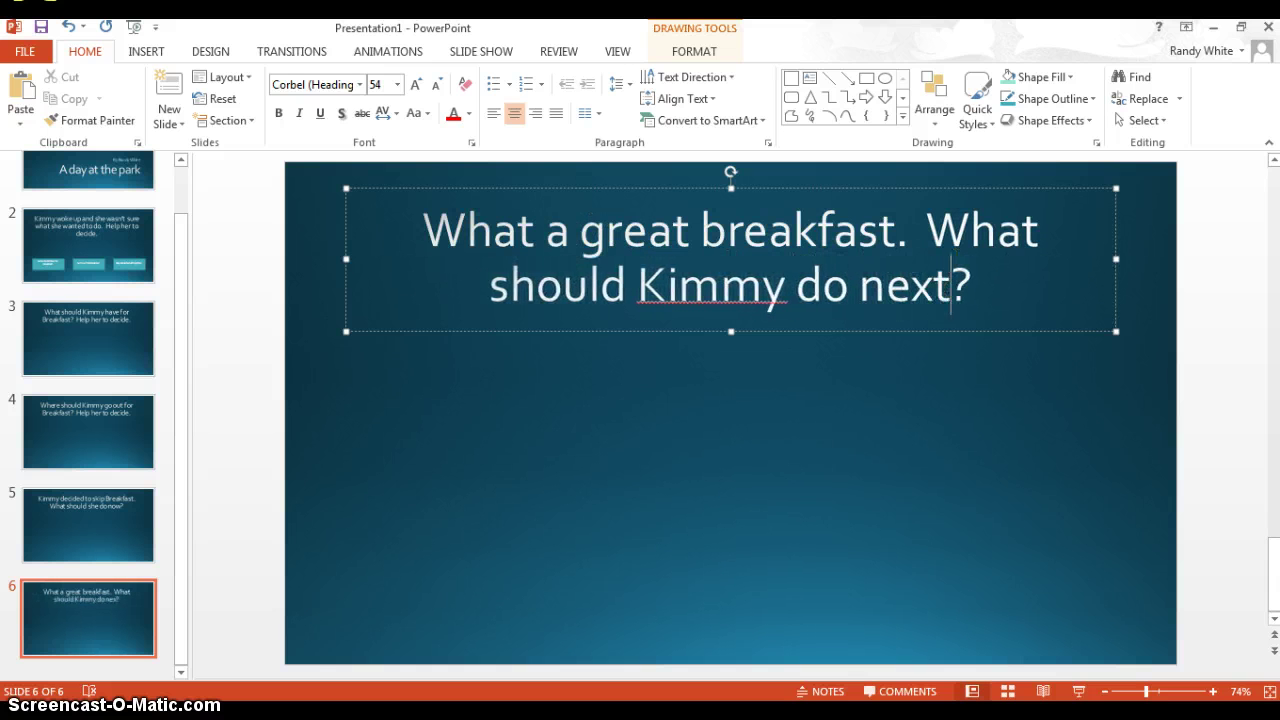
pyautogui.click(762, 495)
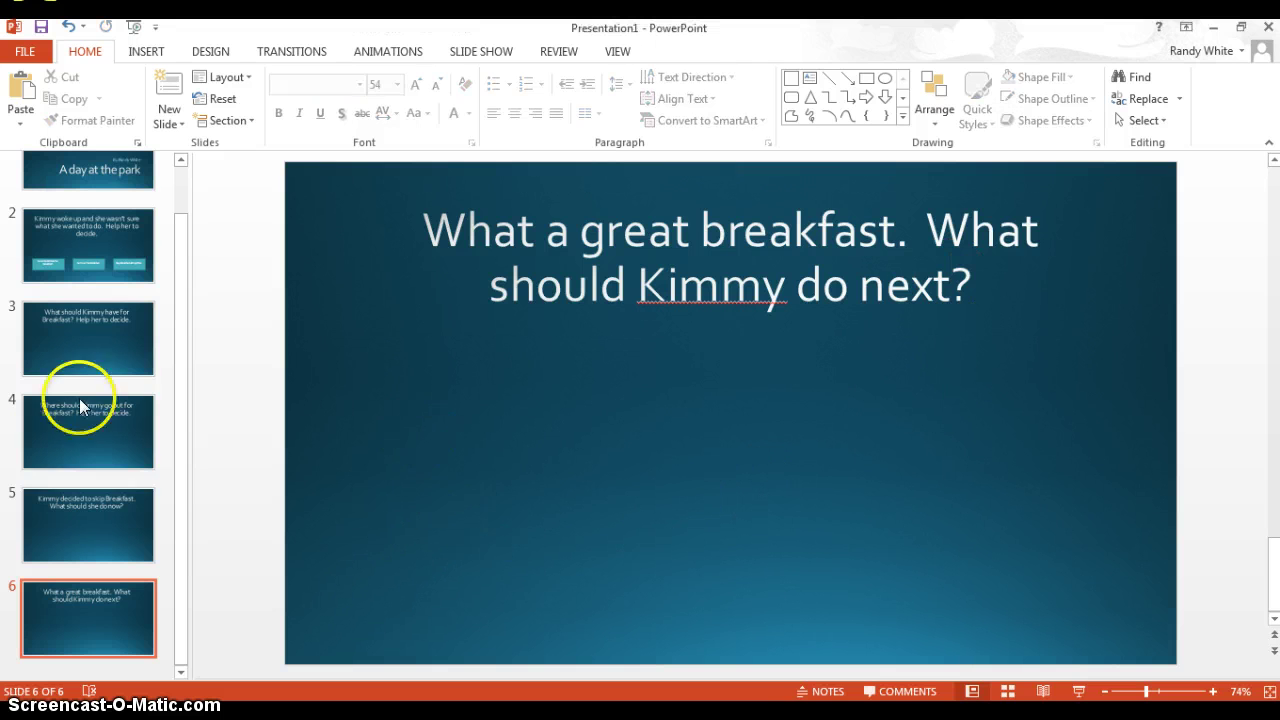
# Draw a blank custom action button in the lower-left area of slide 3, below the breakfast question
pyautogui.click(71, 537)
pyautogui.click(90, 335)
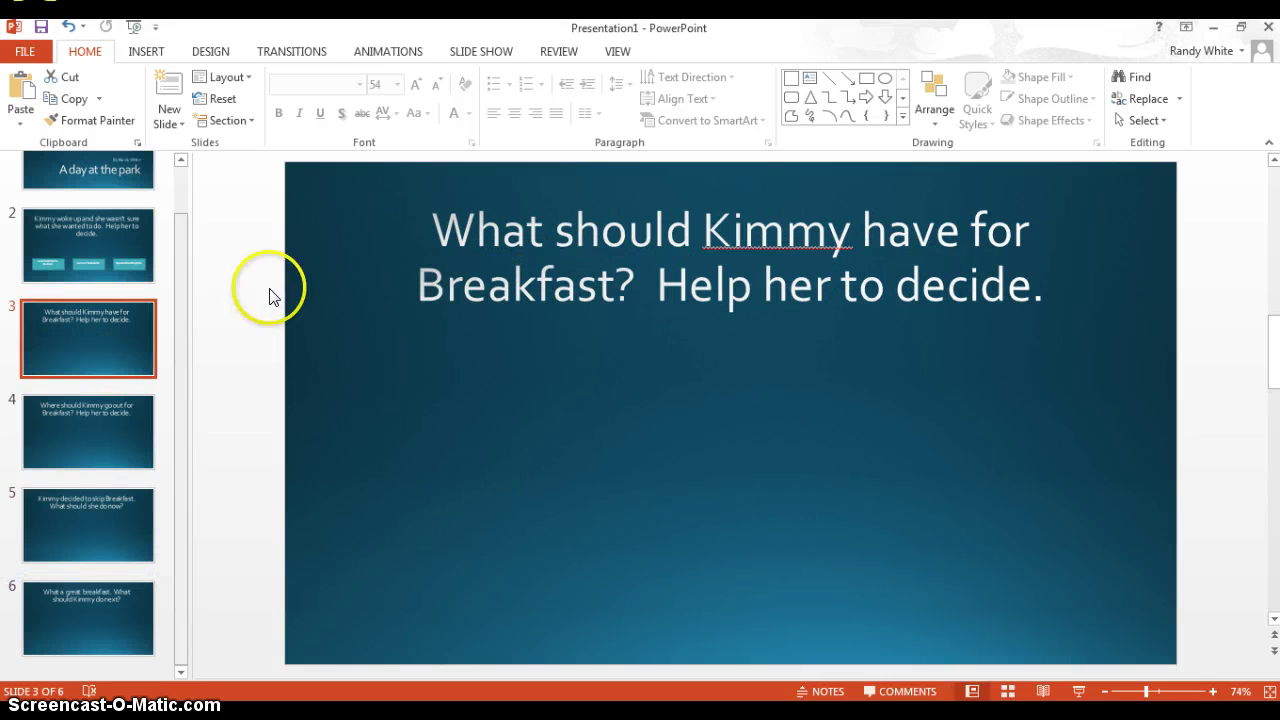
pyautogui.click(902, 118)
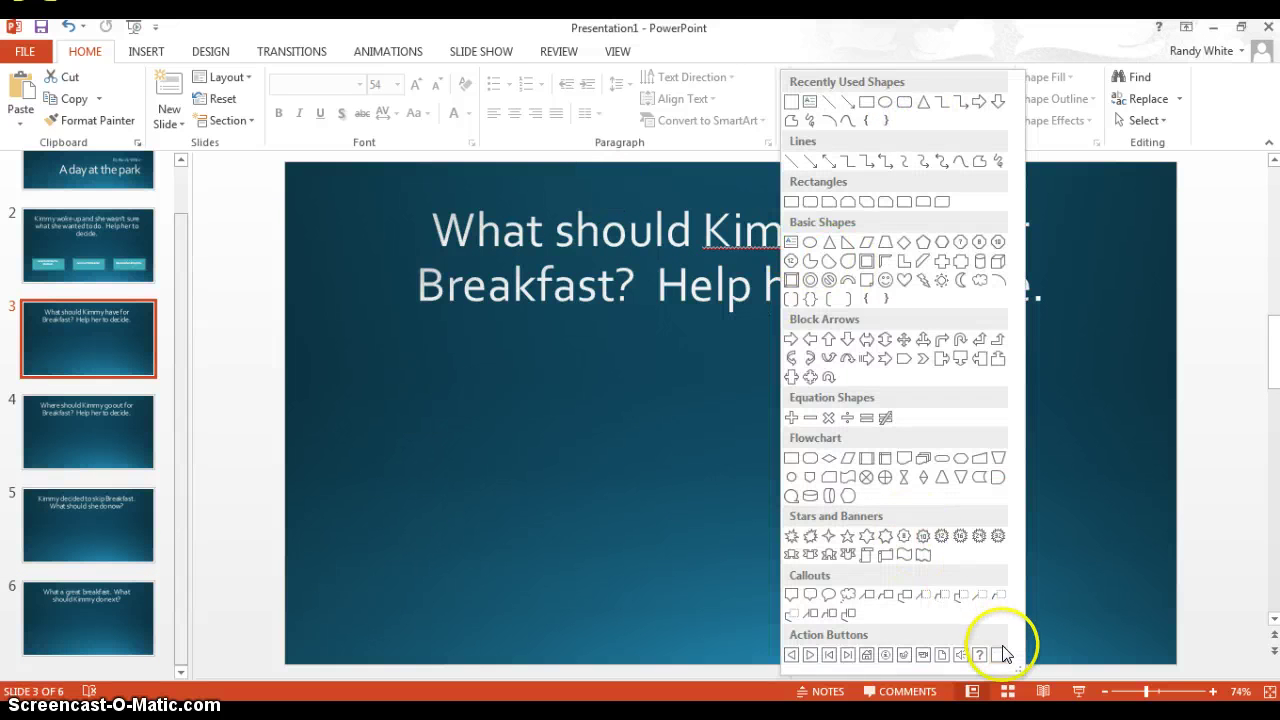
pyautogui.click(1000, 654)
pyautogui.moveTo(346, 535); pyautogui.dragTo(567, 605)
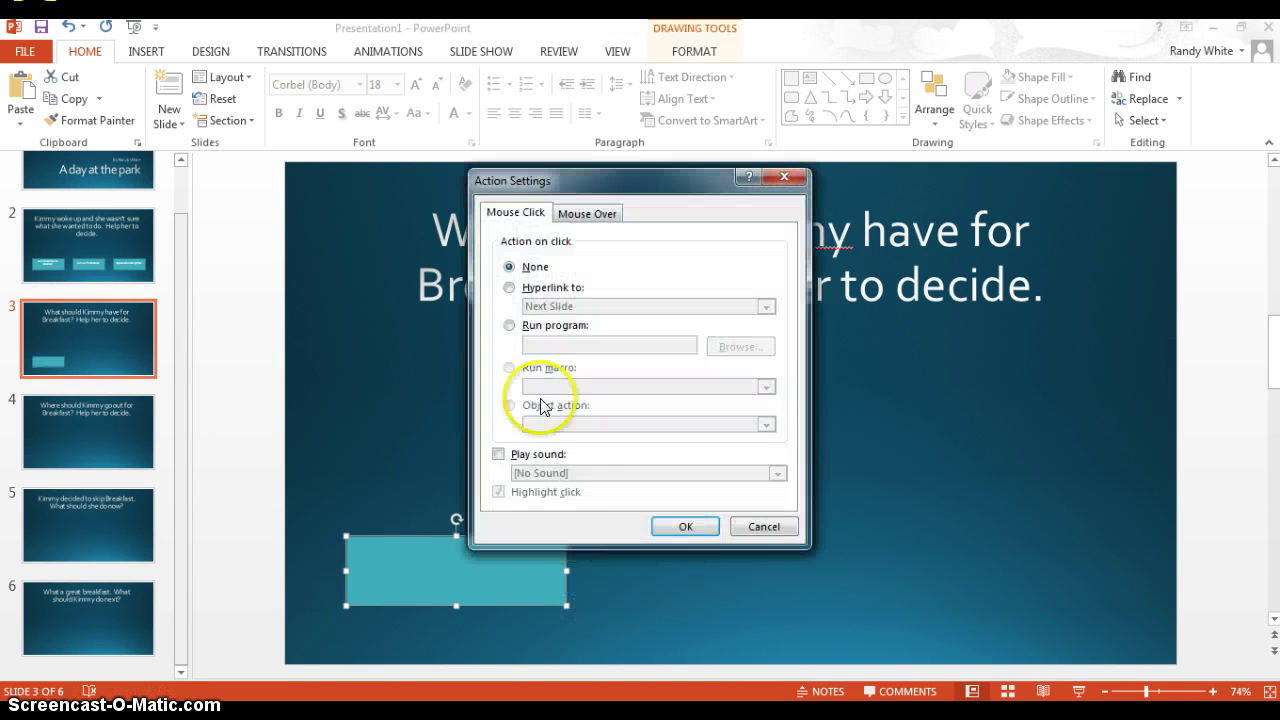
# Hyperlink the new action button to slide 6, "What a great breakfast."
pyautogui.click(510, 288)
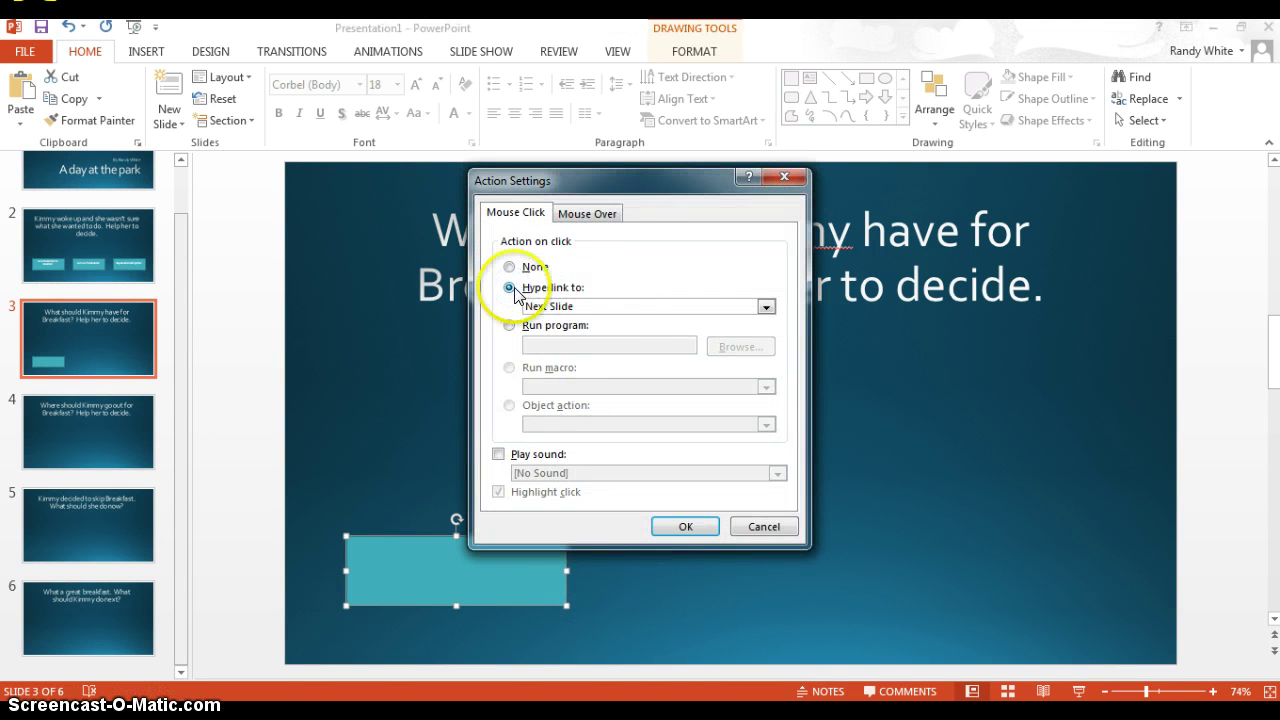
pyautogui.click(766, 306)
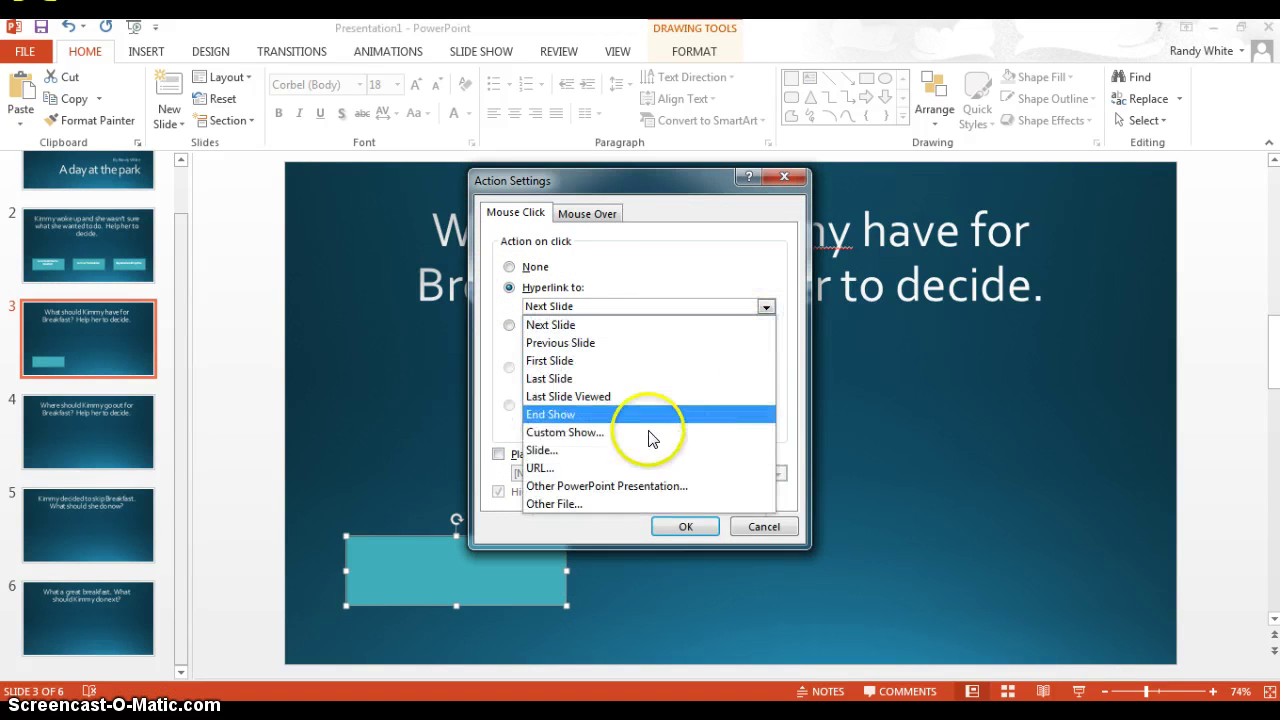
pyautogui.click(622, 452)
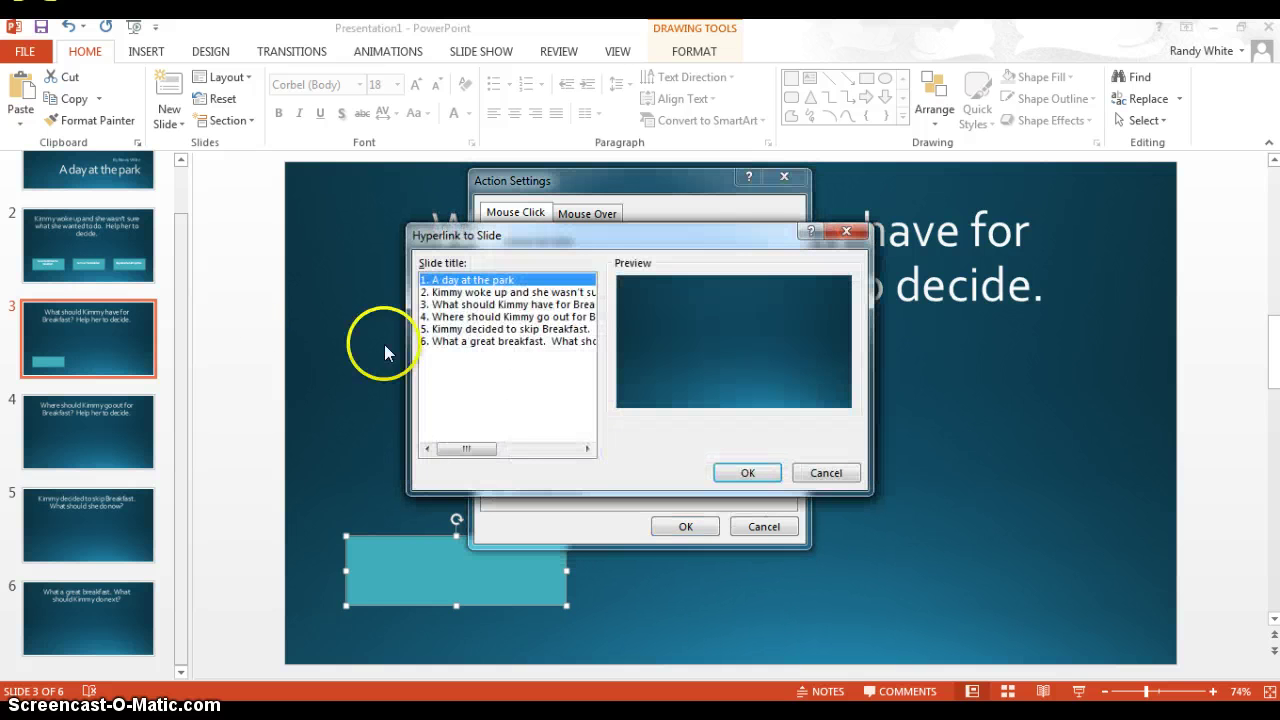
pyautogui.click(446, 341)
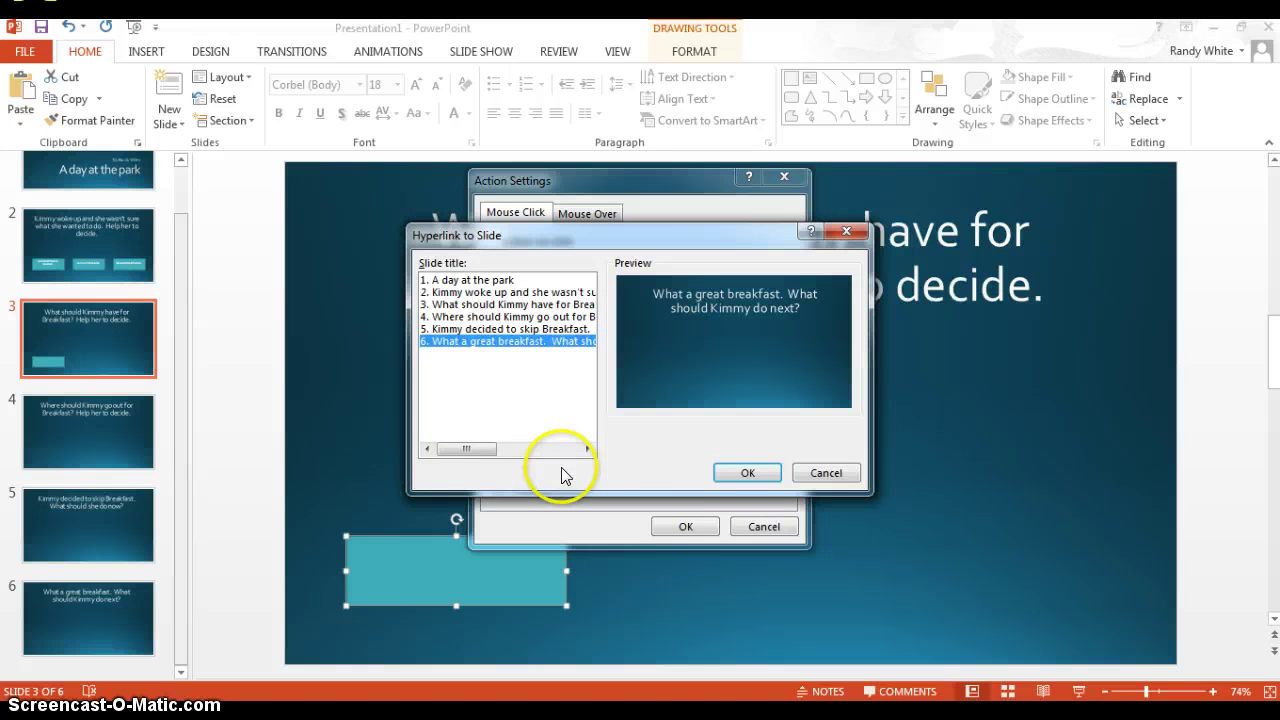
pyautogui.click(740, 474)
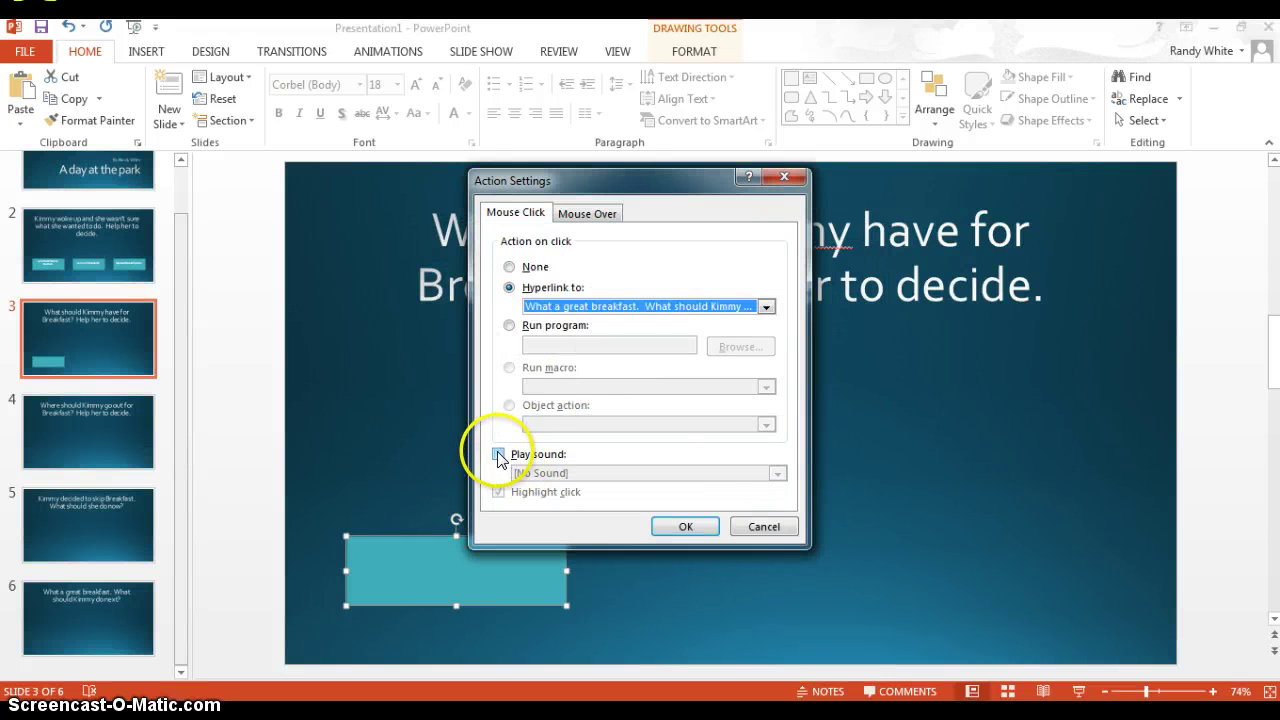
# Make the new action button play the Whoosh sound and apply its action settings
pyautogui.click(499, 455)
pyautogui.click(776, 473)
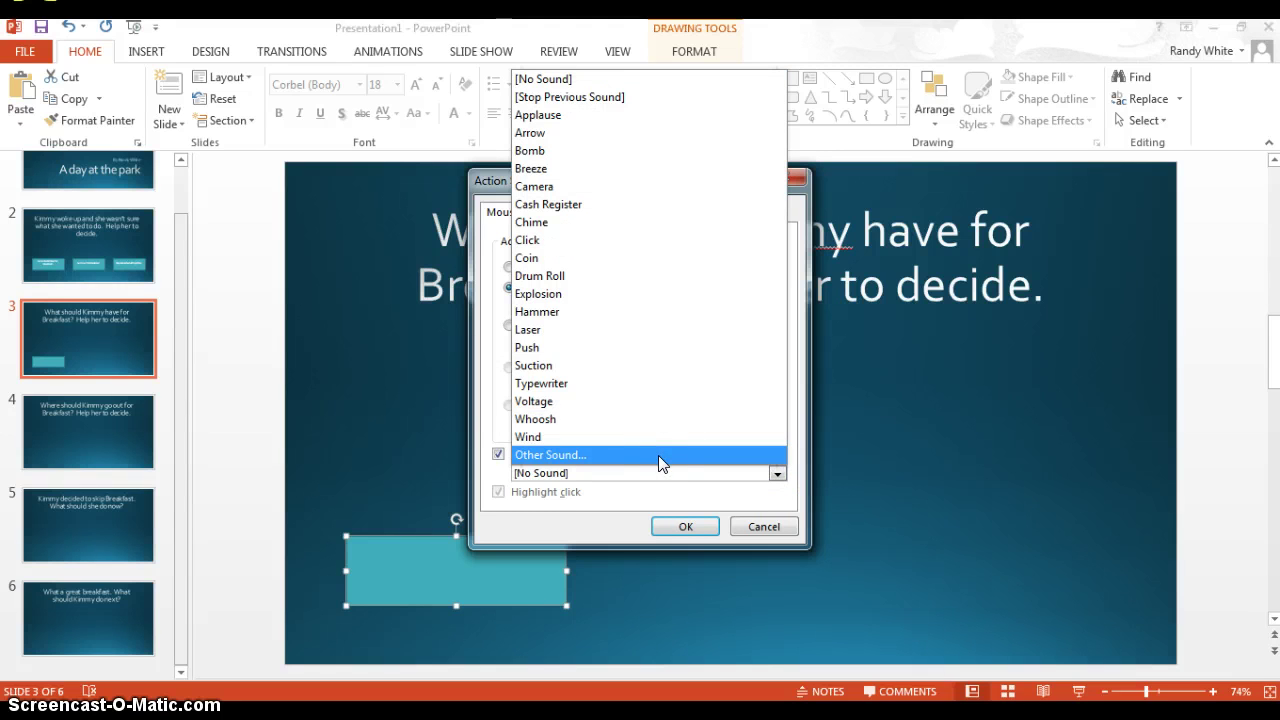
pyautogui.click(650, 419)
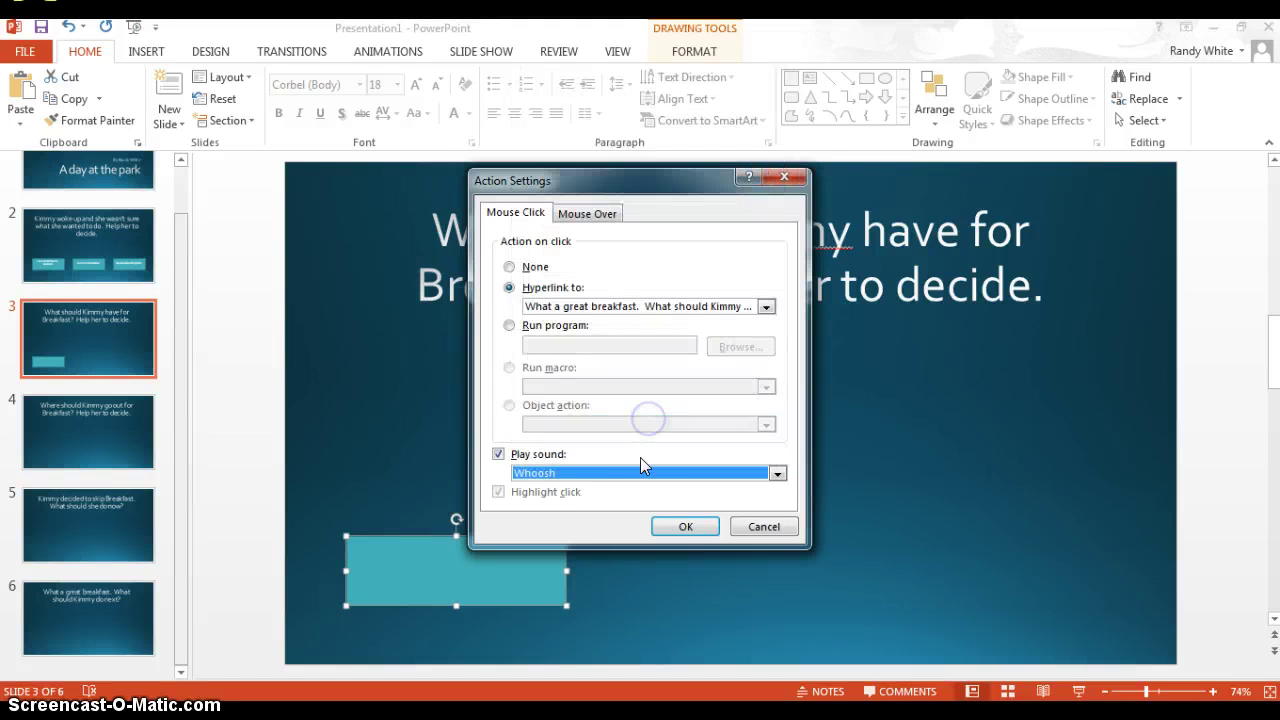
pyautogui.click(686, 527)
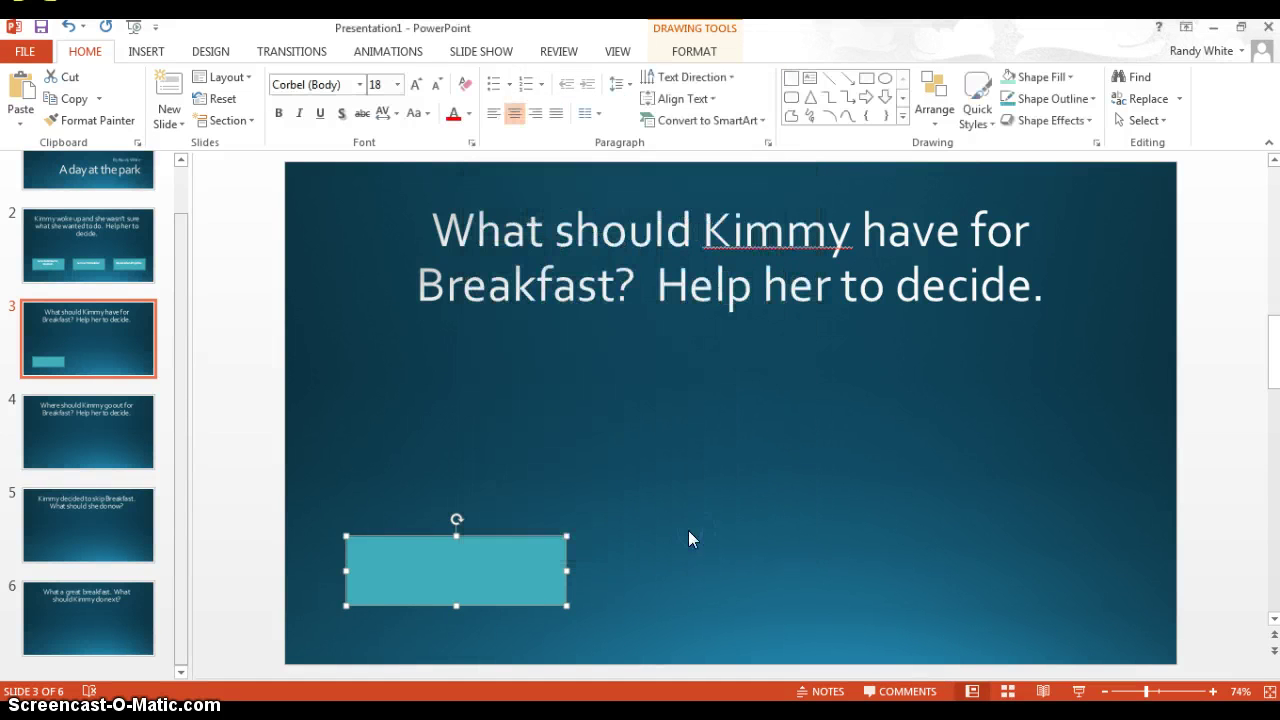
# Label the action button on slide 3 "A bacon and tomato sandwich."
pyautogui.rightClick(456, 572)
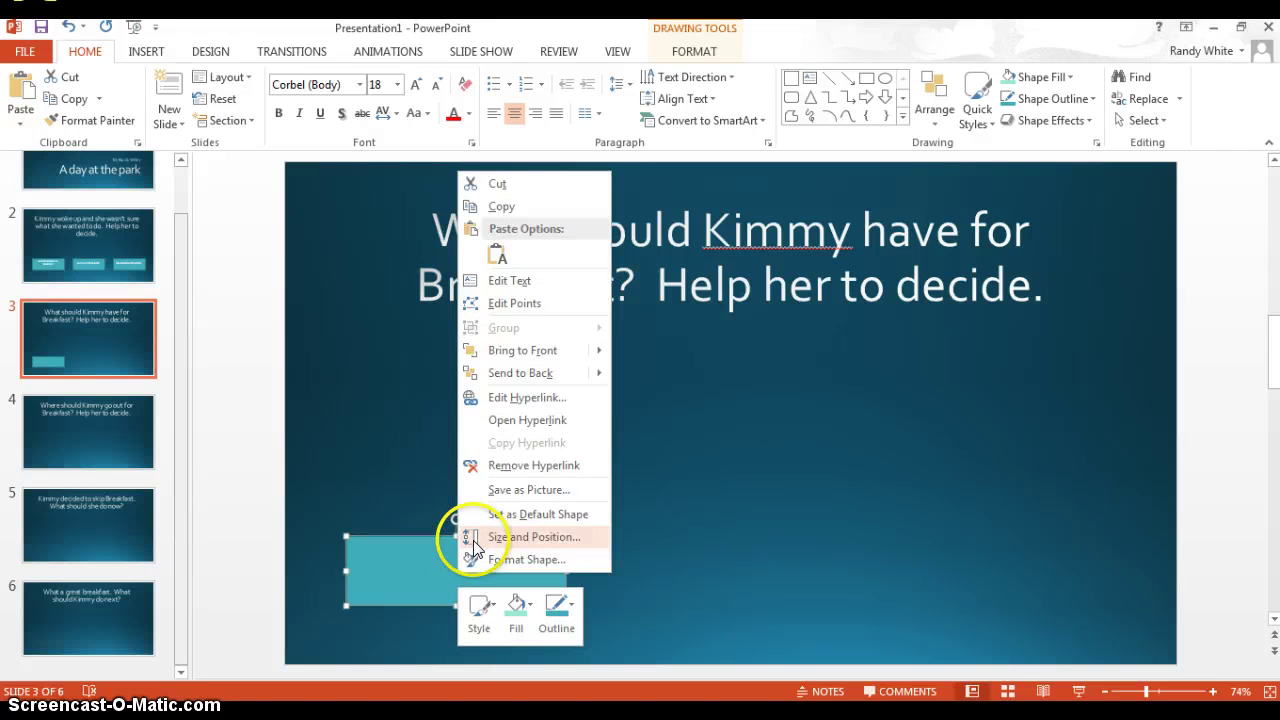
pyautogui.click(507, 283)
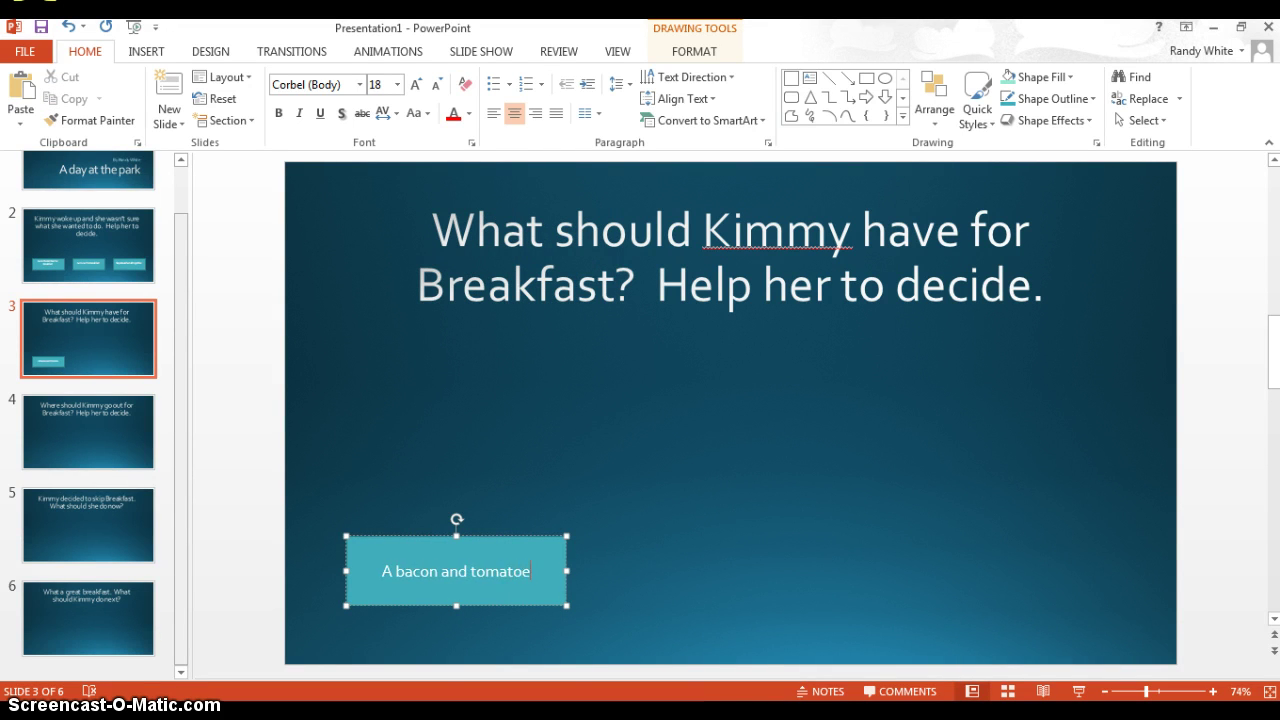
pyautogui.press('BackSpace')
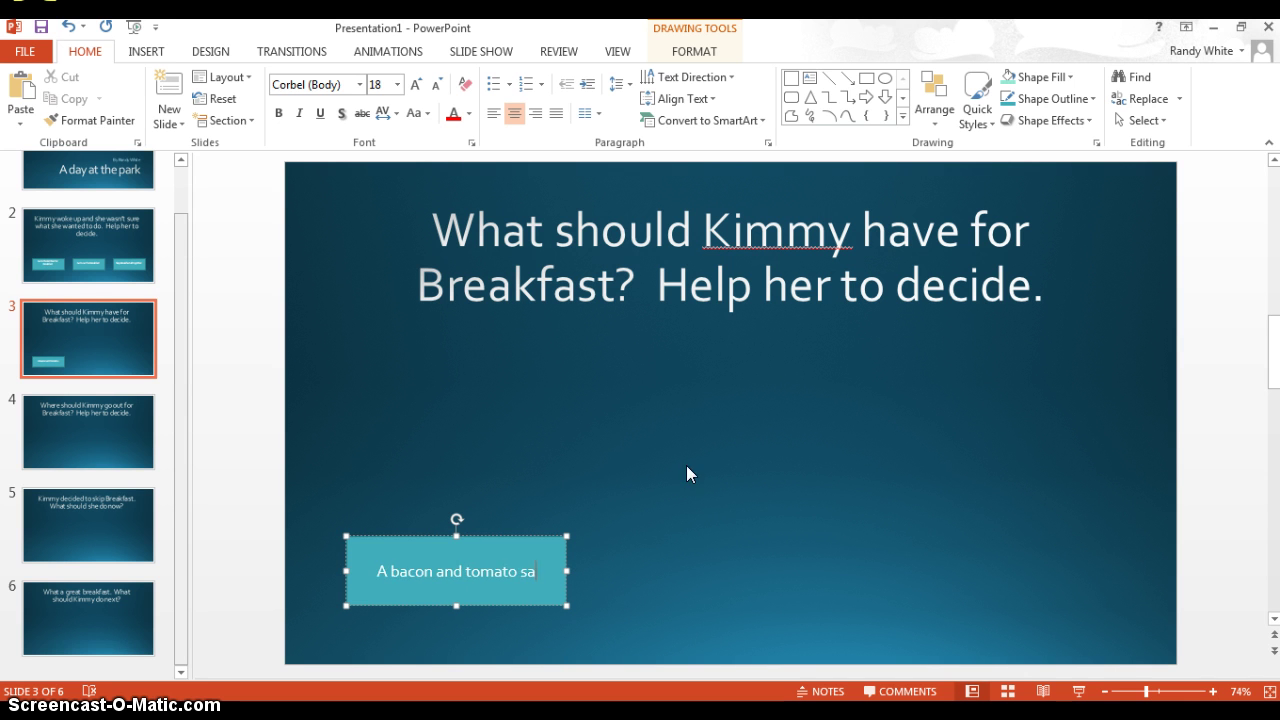
pyautogui.write('ndwich')
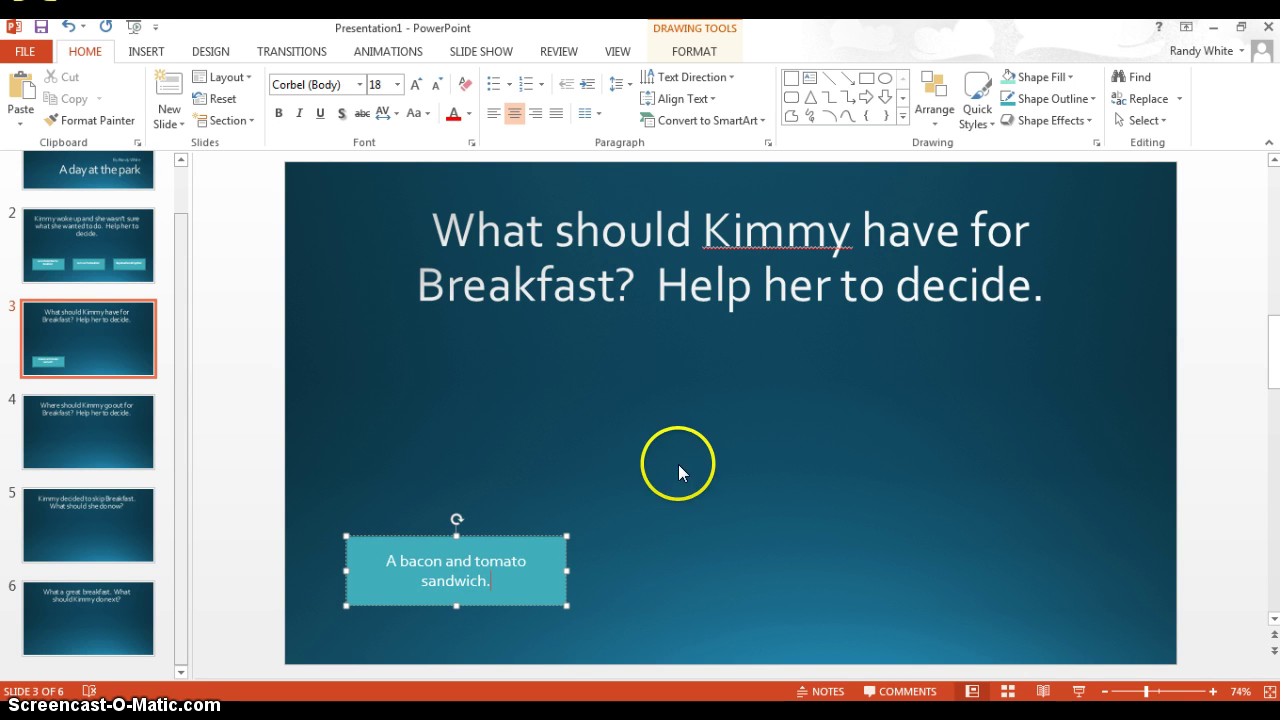
pyautogui.write('.')
# Duplicate the bacon and tomato sandwich button twice, placing the copies in an evenly spaced row to its right
pyautogui.click(633, 516)
pyautogui.click(523, 543)
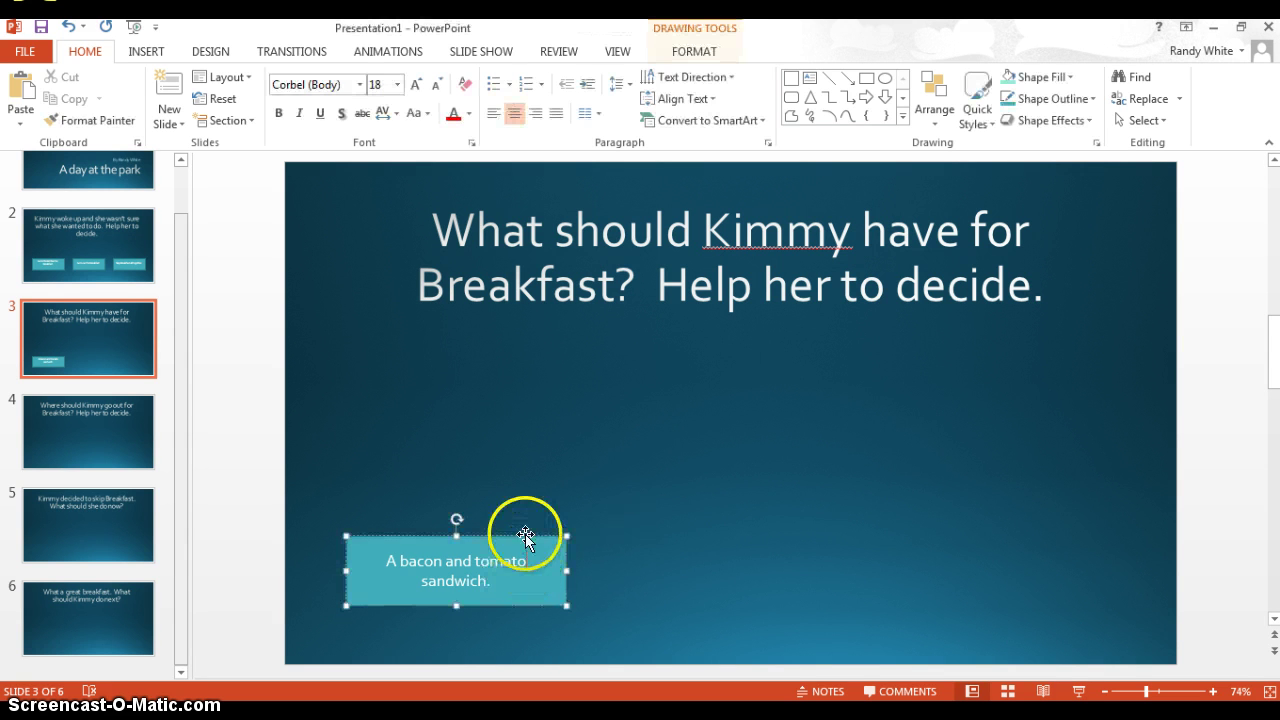
pyautogui.rightClick(526, 543)
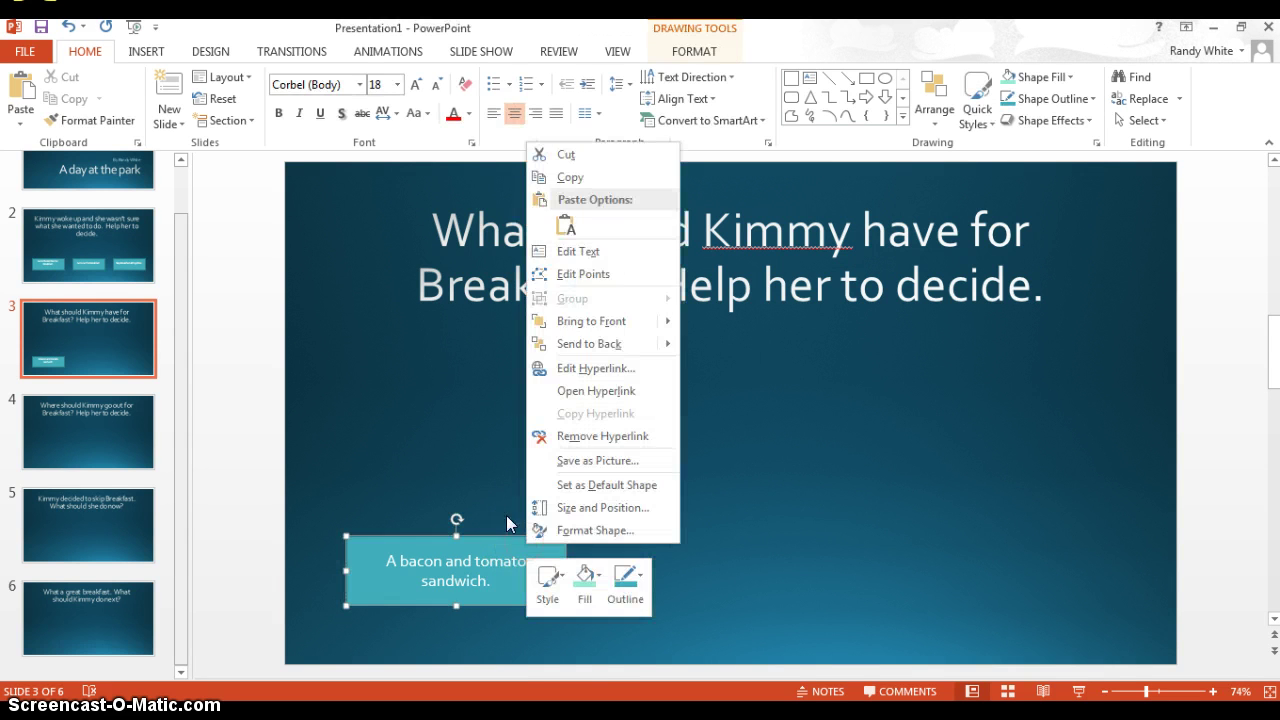
pyautogui.click(570, 177)
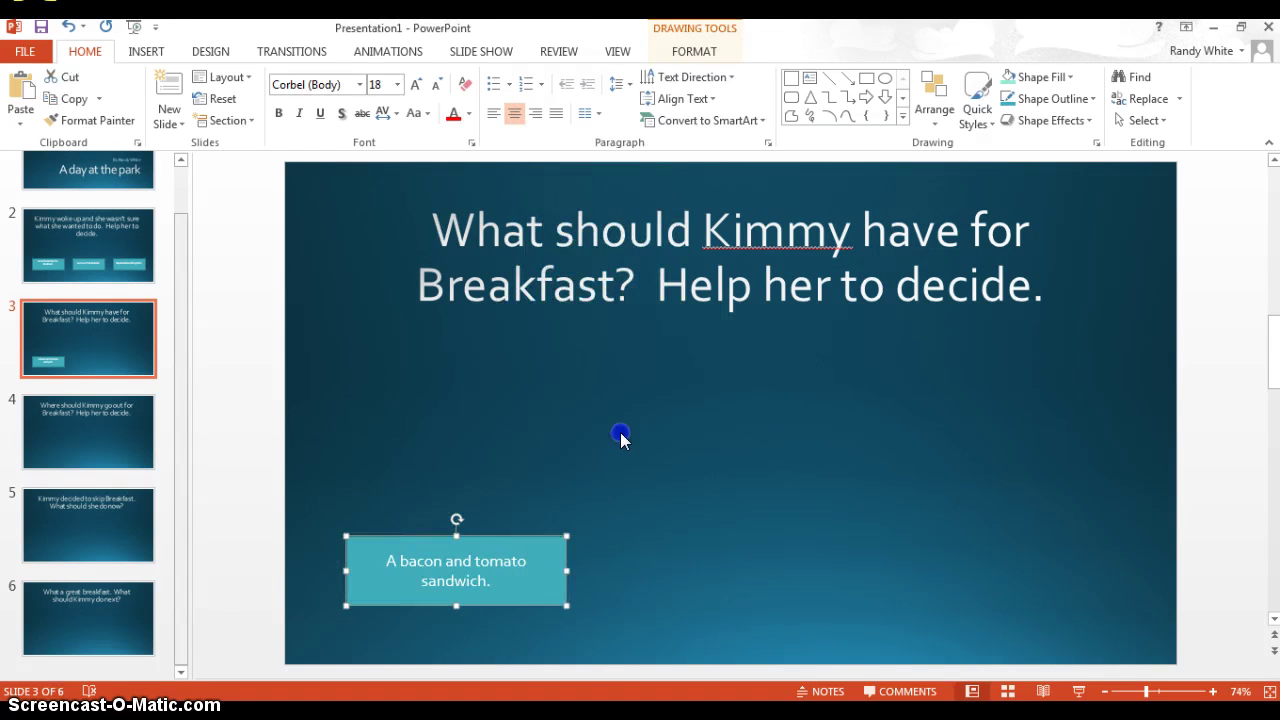
pyautogui.rightClick(620, 432)
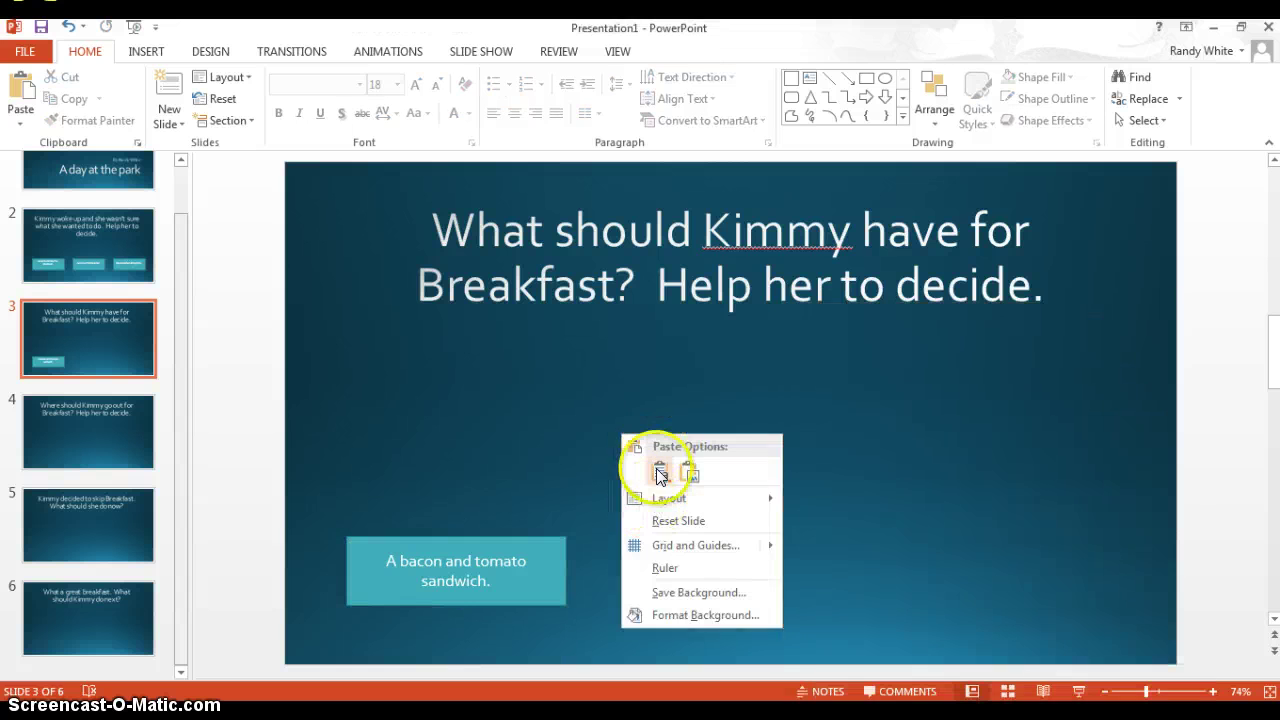
pyautogui.click(661, 472)
pyautogui.moveTo(524, 567); pyautogui.dragTo(788, 539)
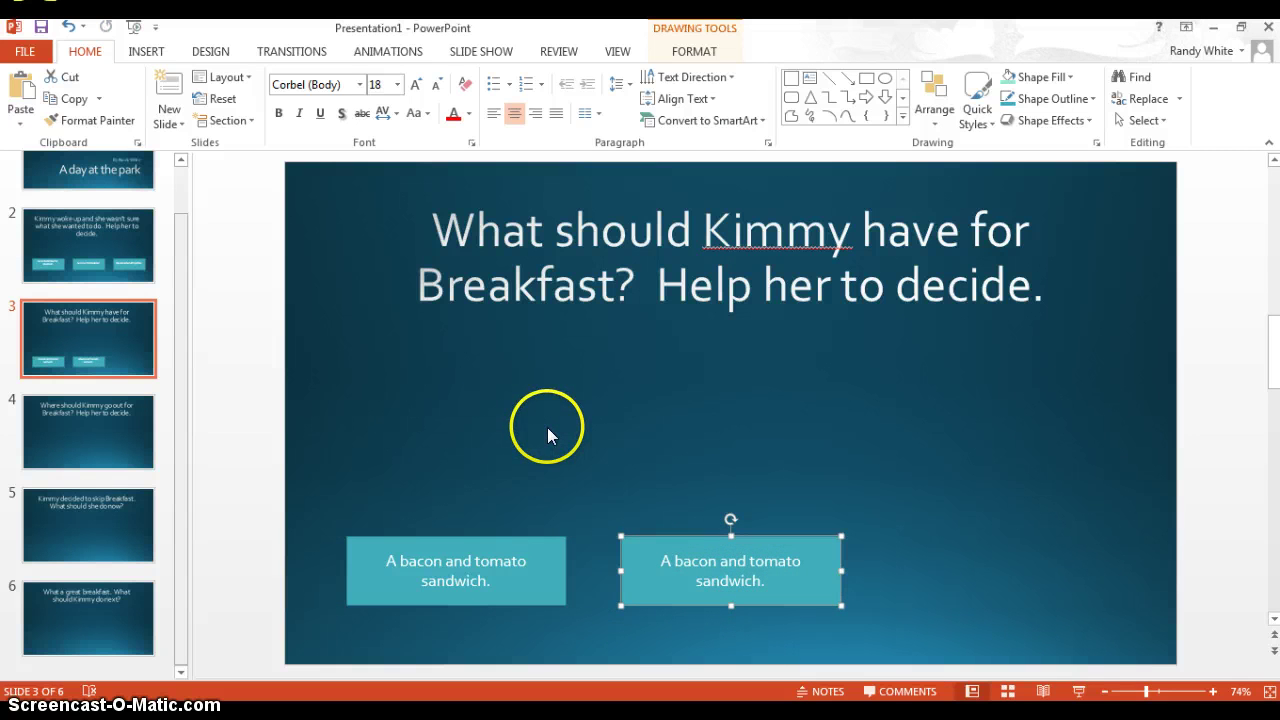
pyautogui.hotkey('ctrl', 'v')
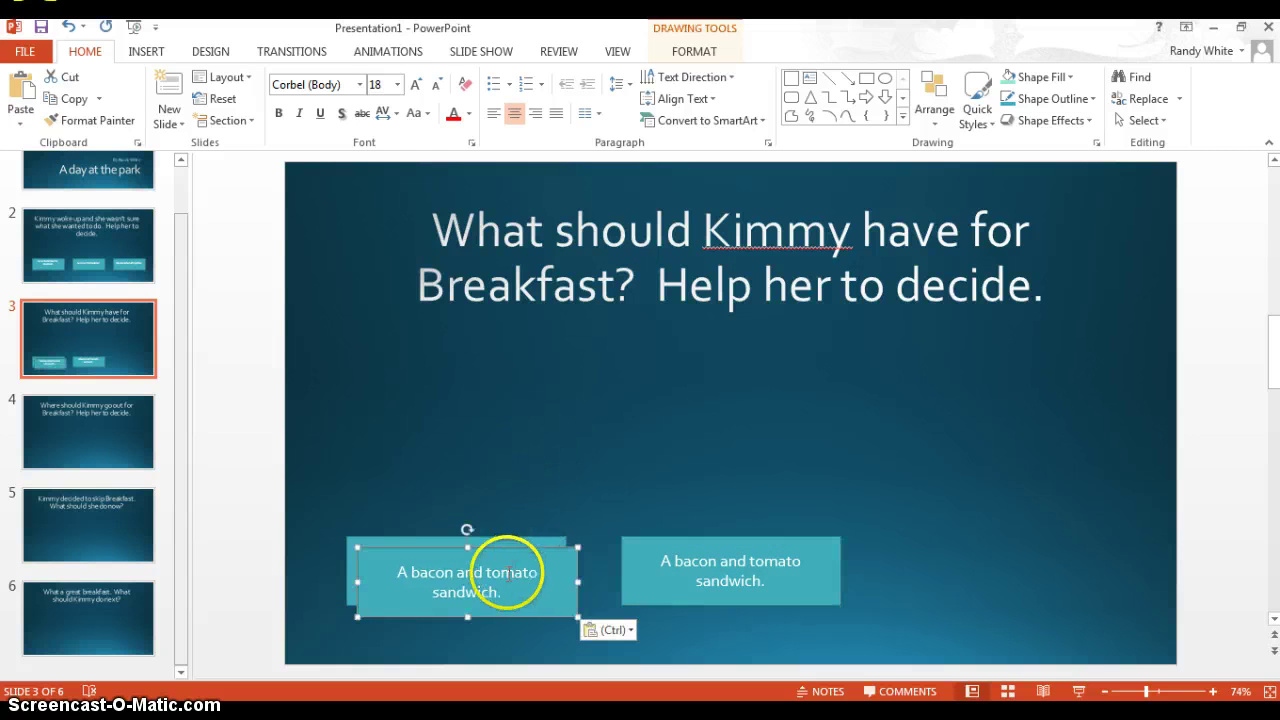
pyautogui.moveTo(508, 569); pyautogui.dragTo(1053, 531)
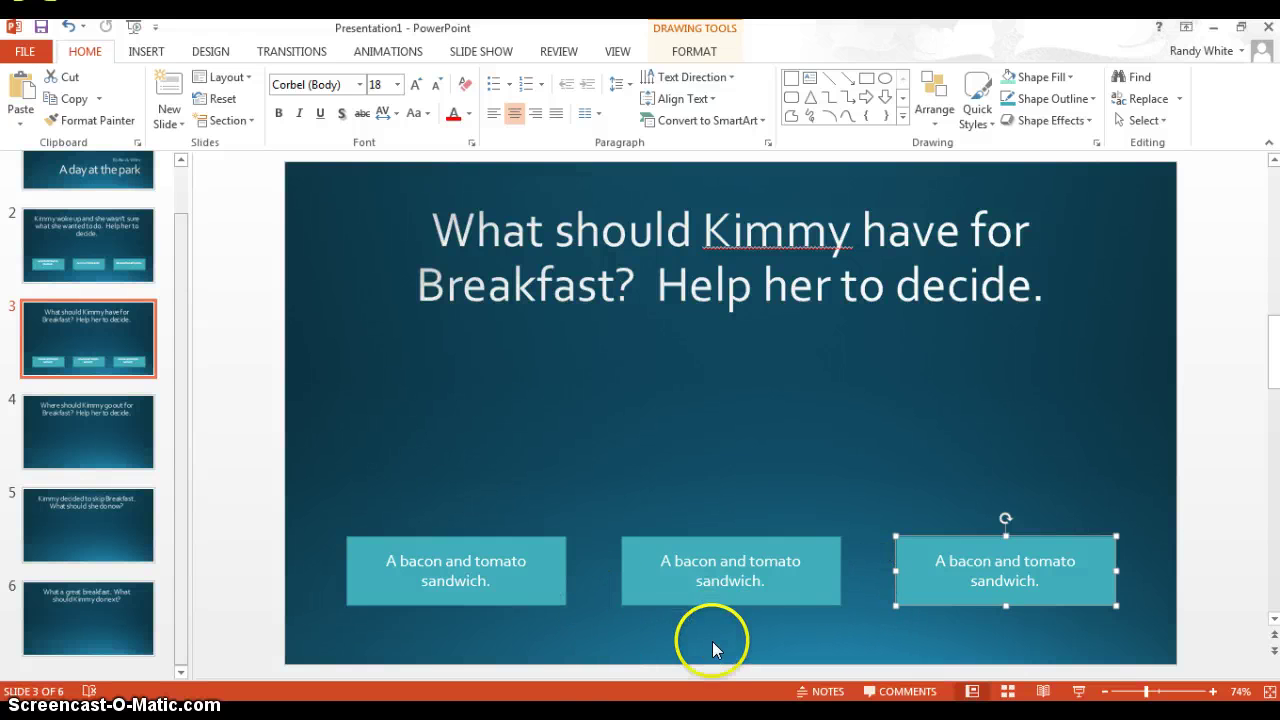
# Change the middle button's label to "A bowl of cereal."
pyautogui.click(753, 555)
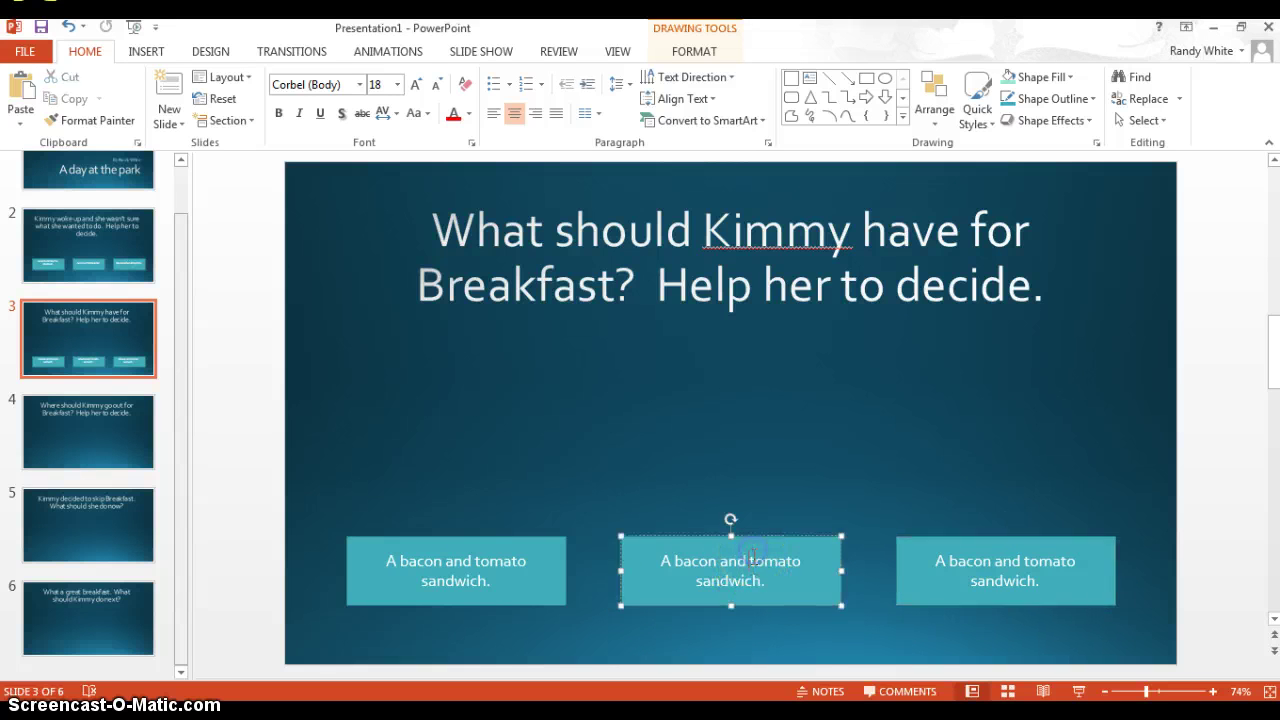
pyautogui.rightClick(753, 565)
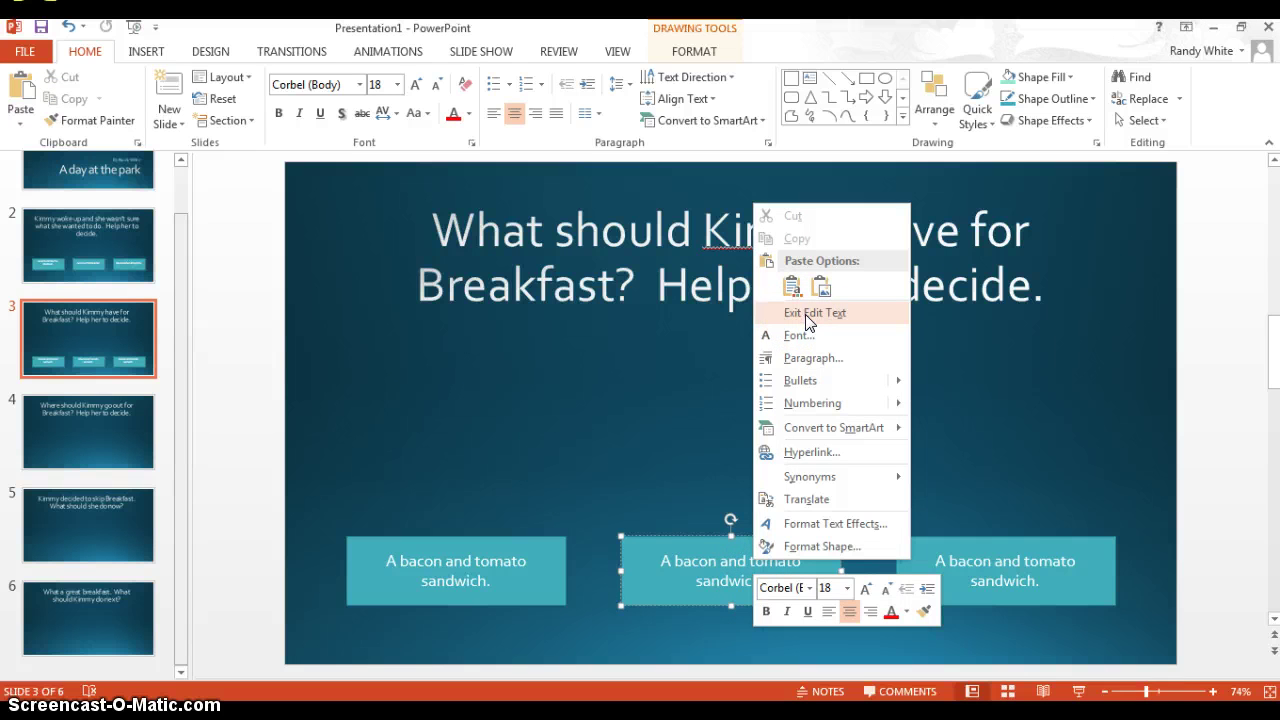
pyautogui.click(705, 542)
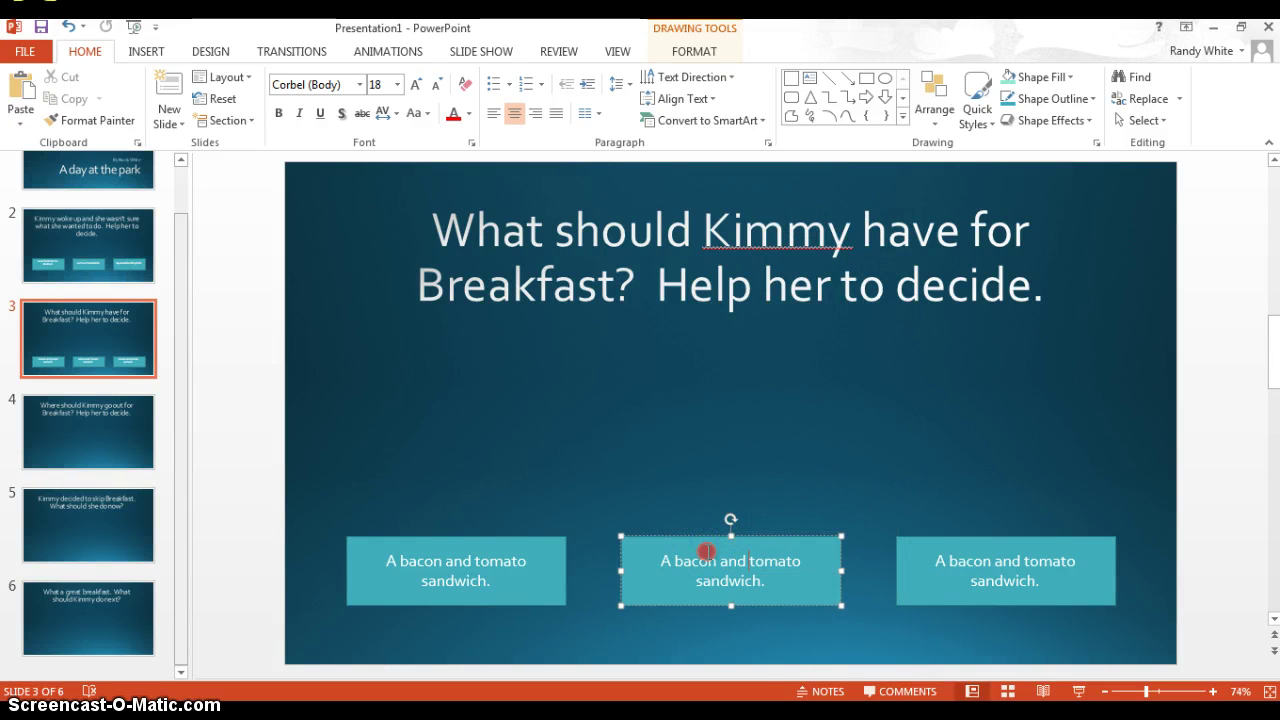
pyautogui.rightClick(706, 551)
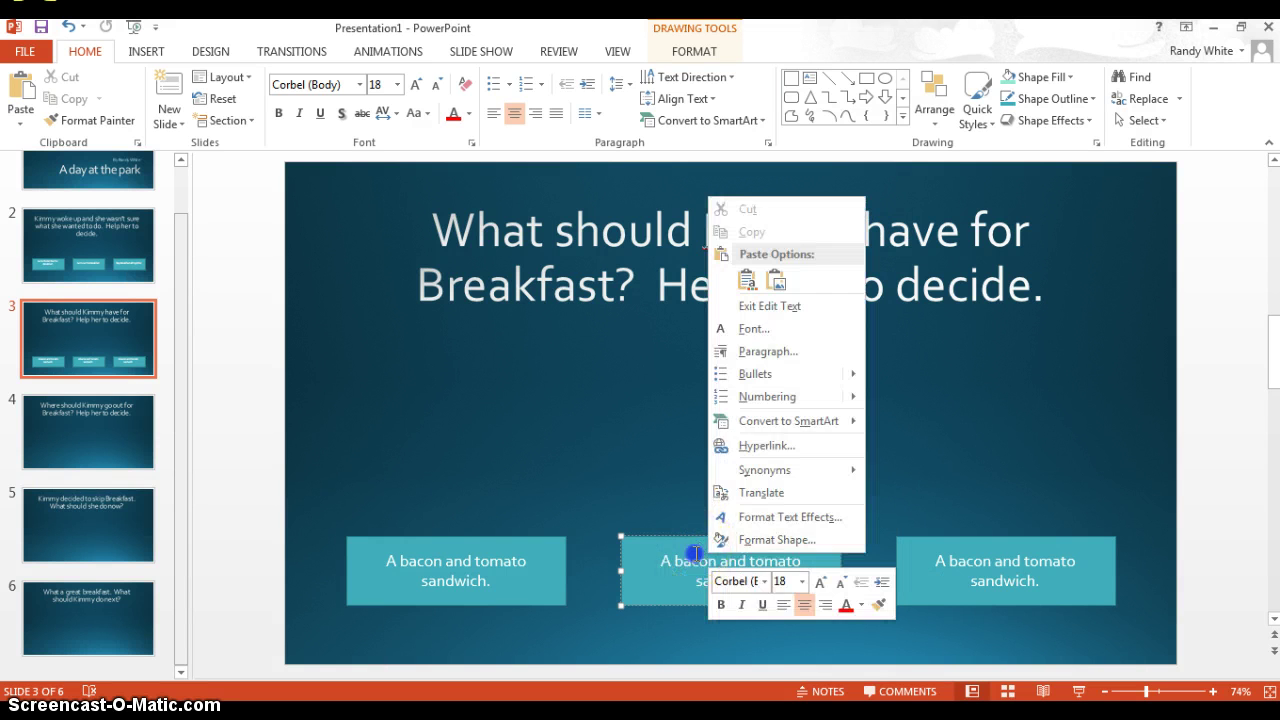
pyautogui.click(765, 572)
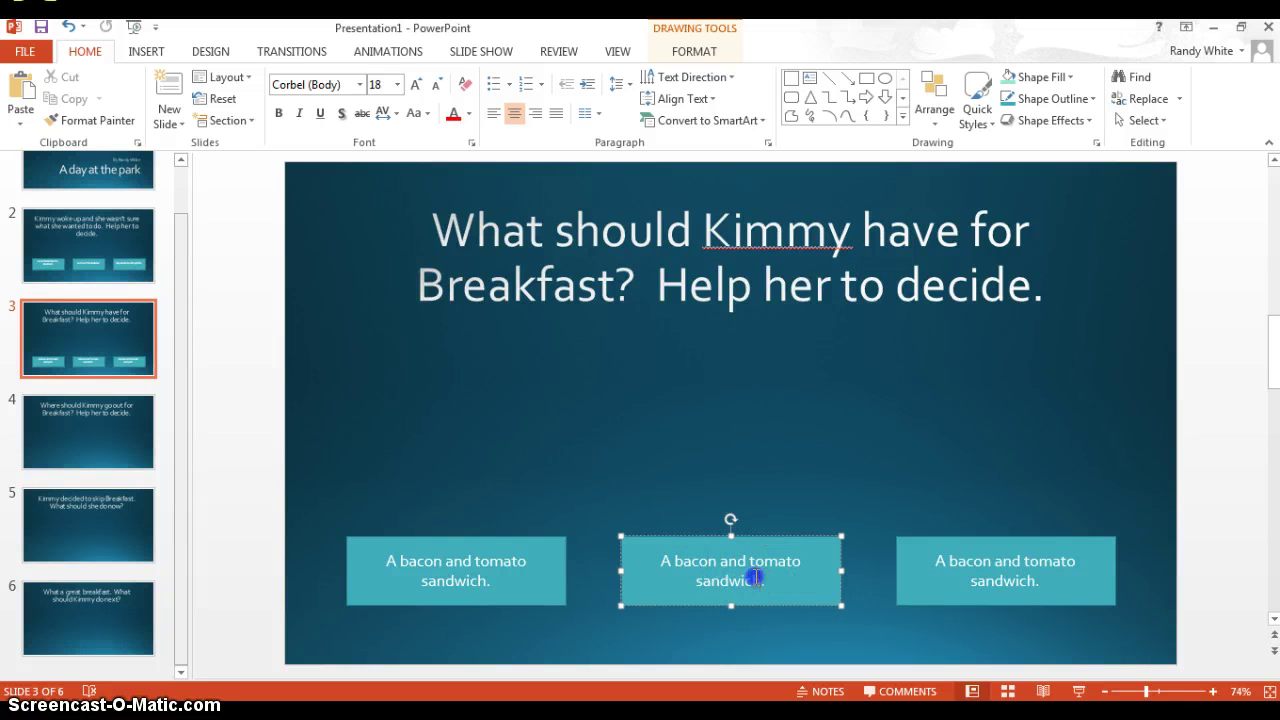
pyautogui.moveTo(755, 577); pyautogui.dragTo(690, 565)
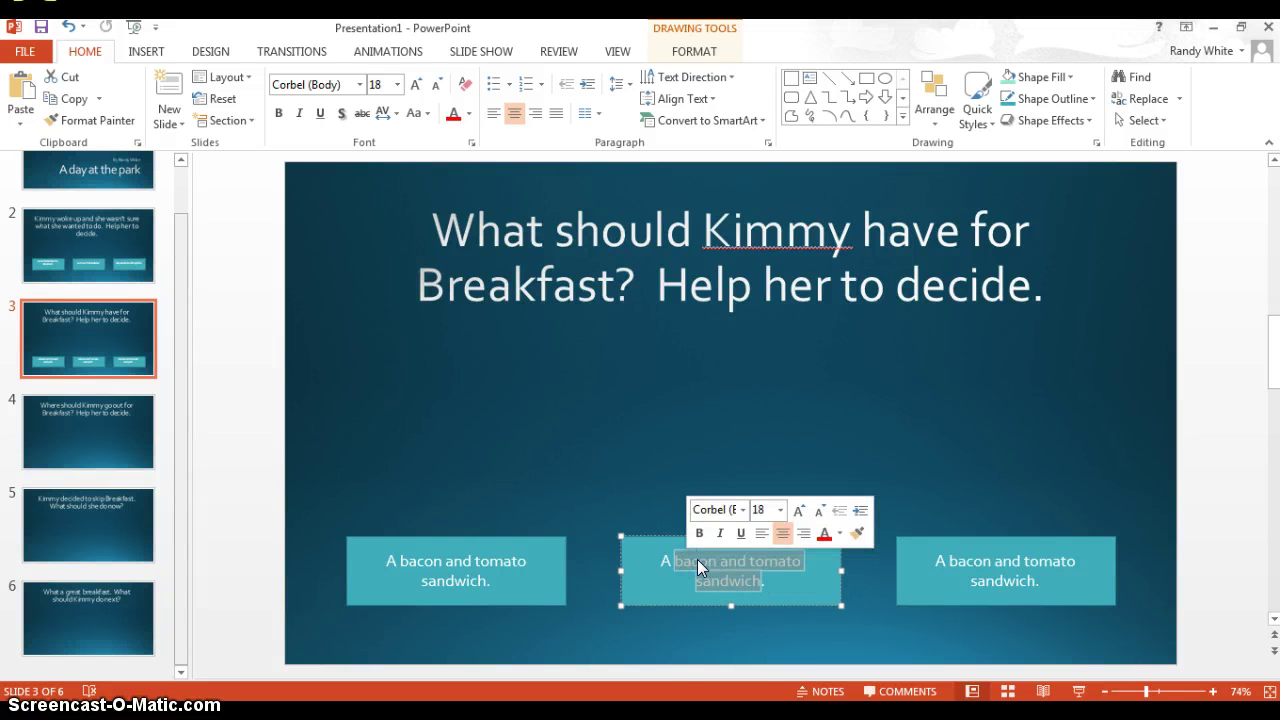
pyautogui.write('bowl')
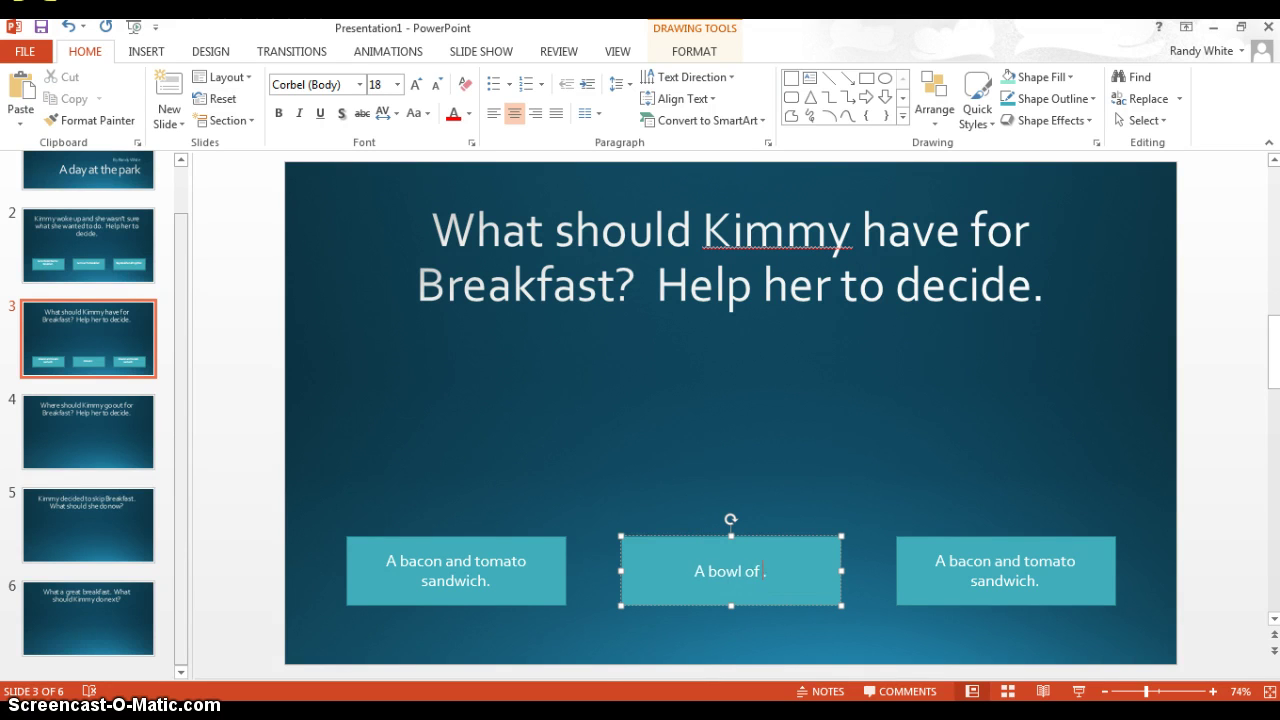
pyautogui.write(' of cereal')
# Change the rightmost button's label to "A cheese omelette."
pyautogui.moveTo(1037, 583); pyautogui.dragTo(953, 567)
pyautogui.write('chee')
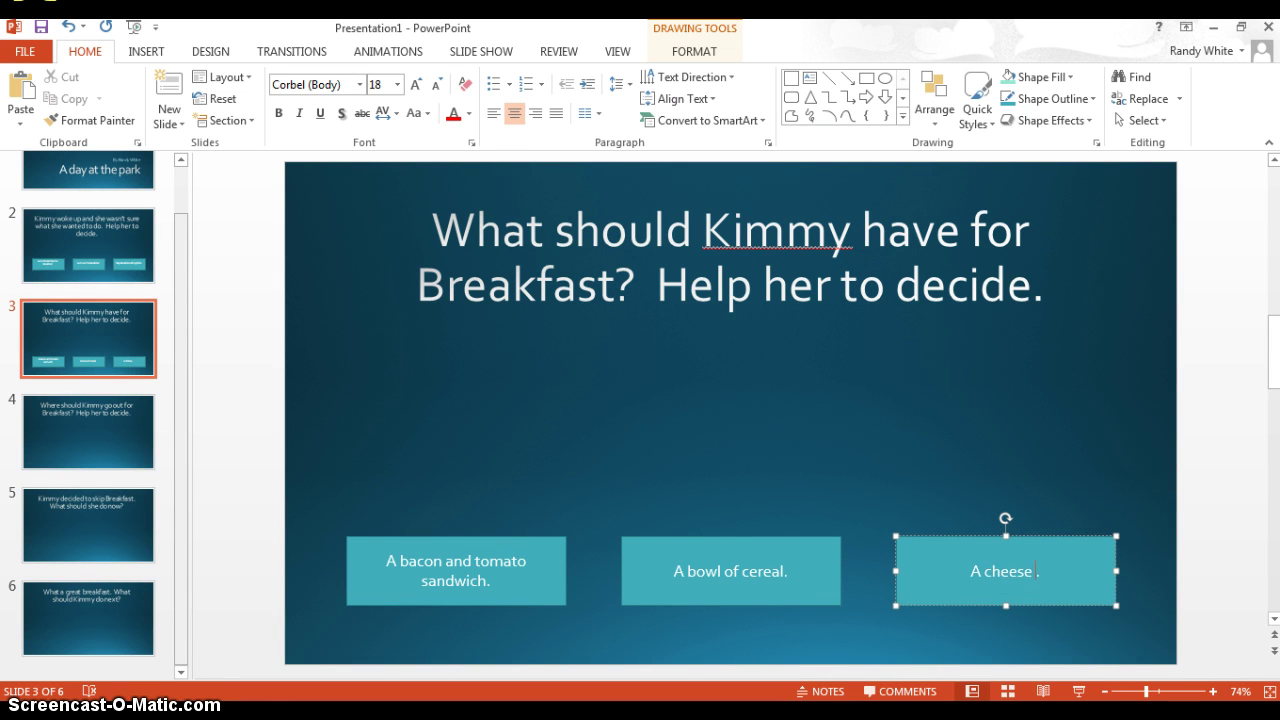
pyautogui.write('se omelette')
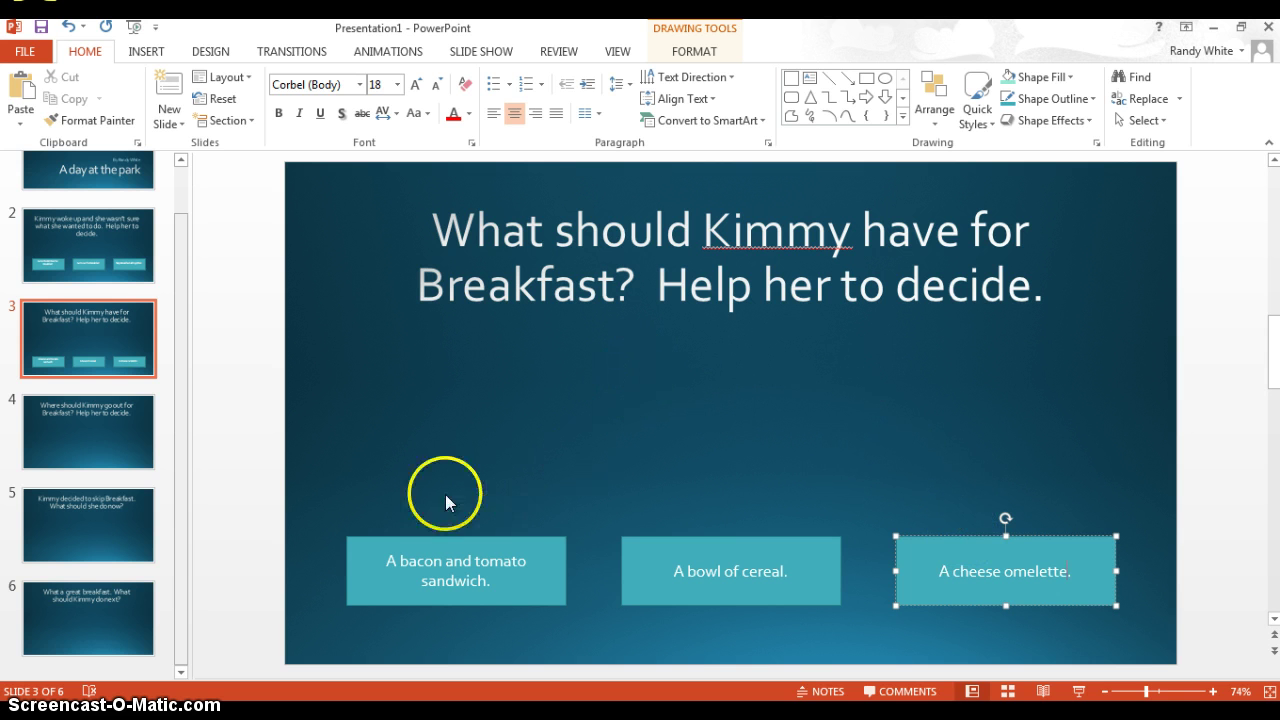
# Check the hyperlink target and sound in the action settings of the bacon and tomato sandwich button
pyautogui.click(531, 583)
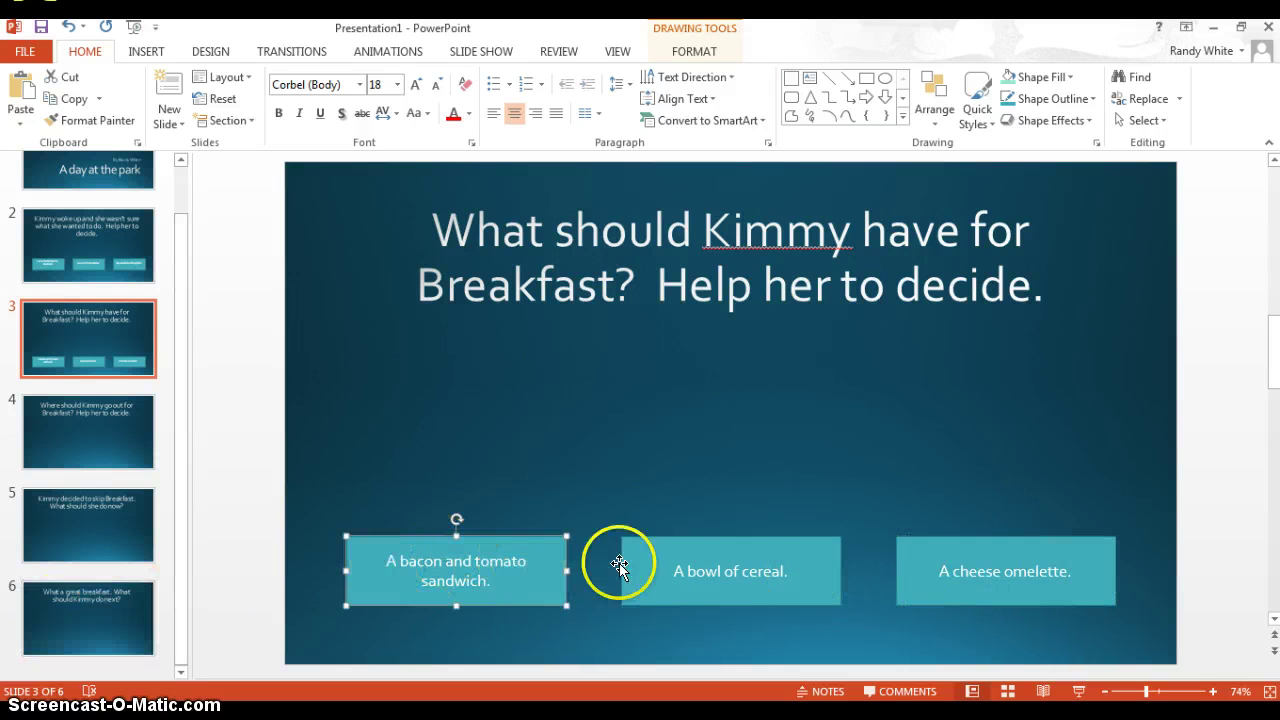
pyautogui.click(501, 573)
pyautogui.rightClick(511, 590)
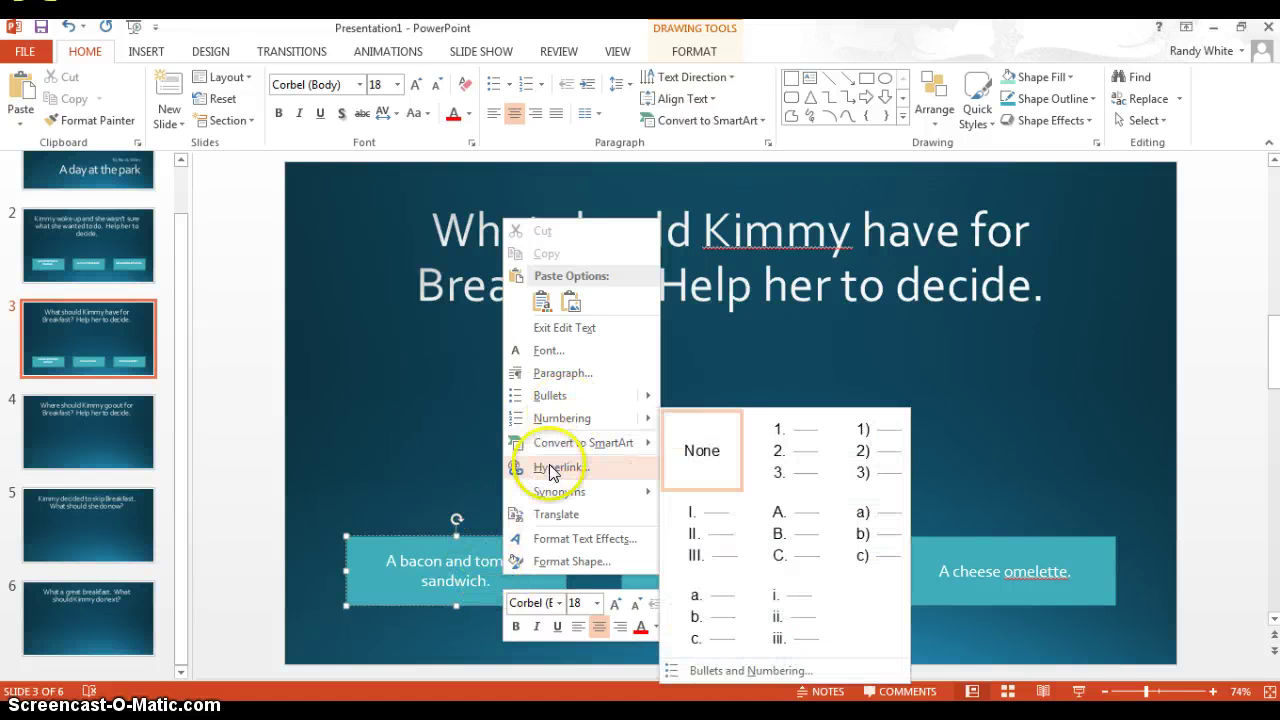
pyautogui.click(430, 388)
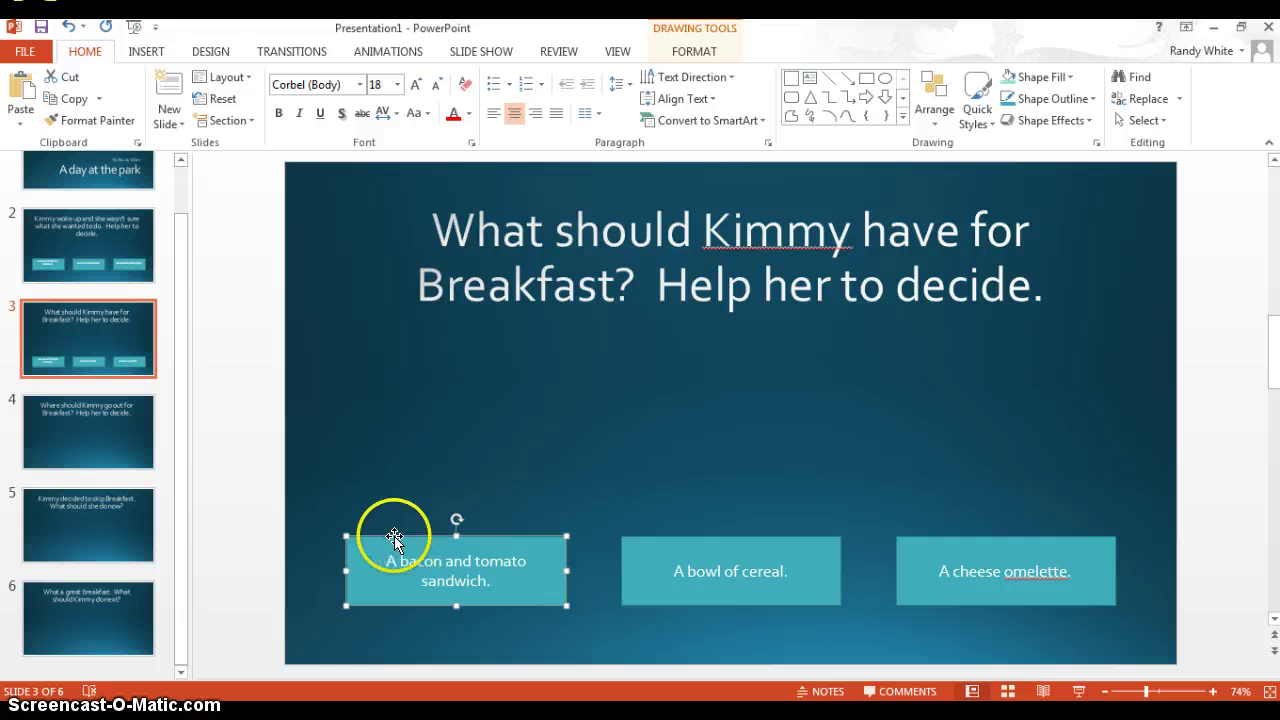
pyautogui.rightClick(526, 537)
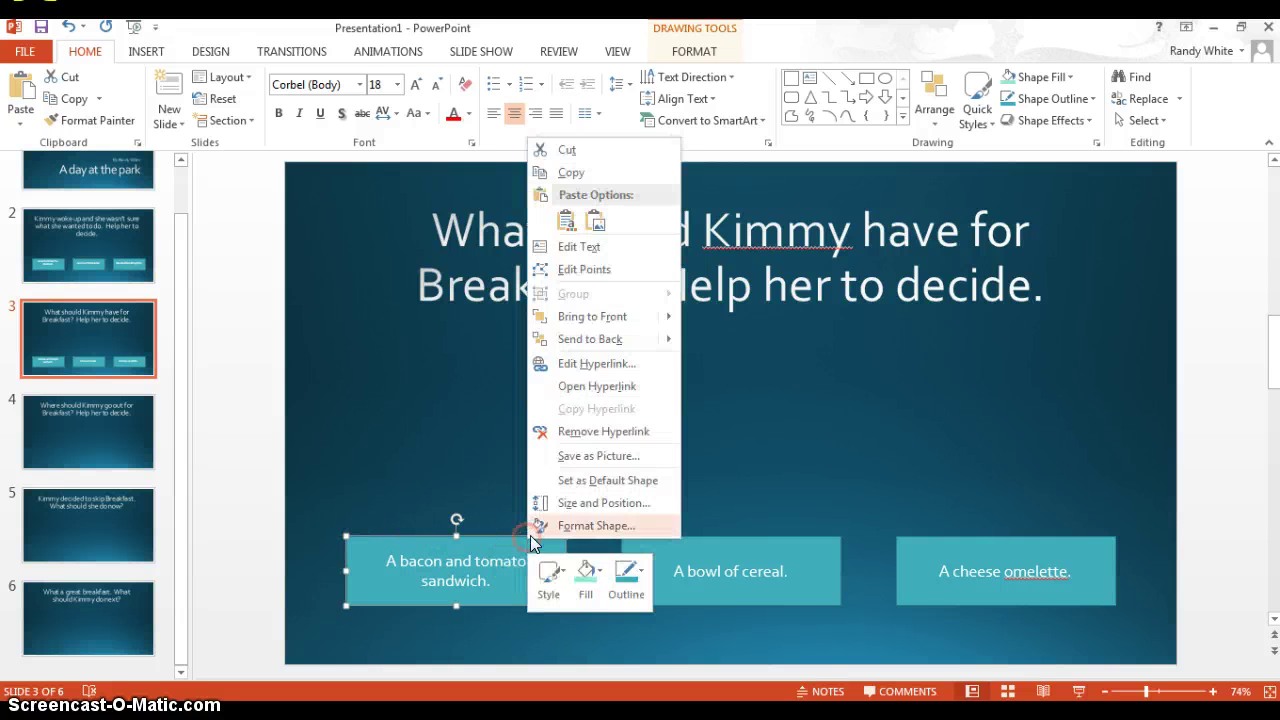
pyautogui.click(598, 364)
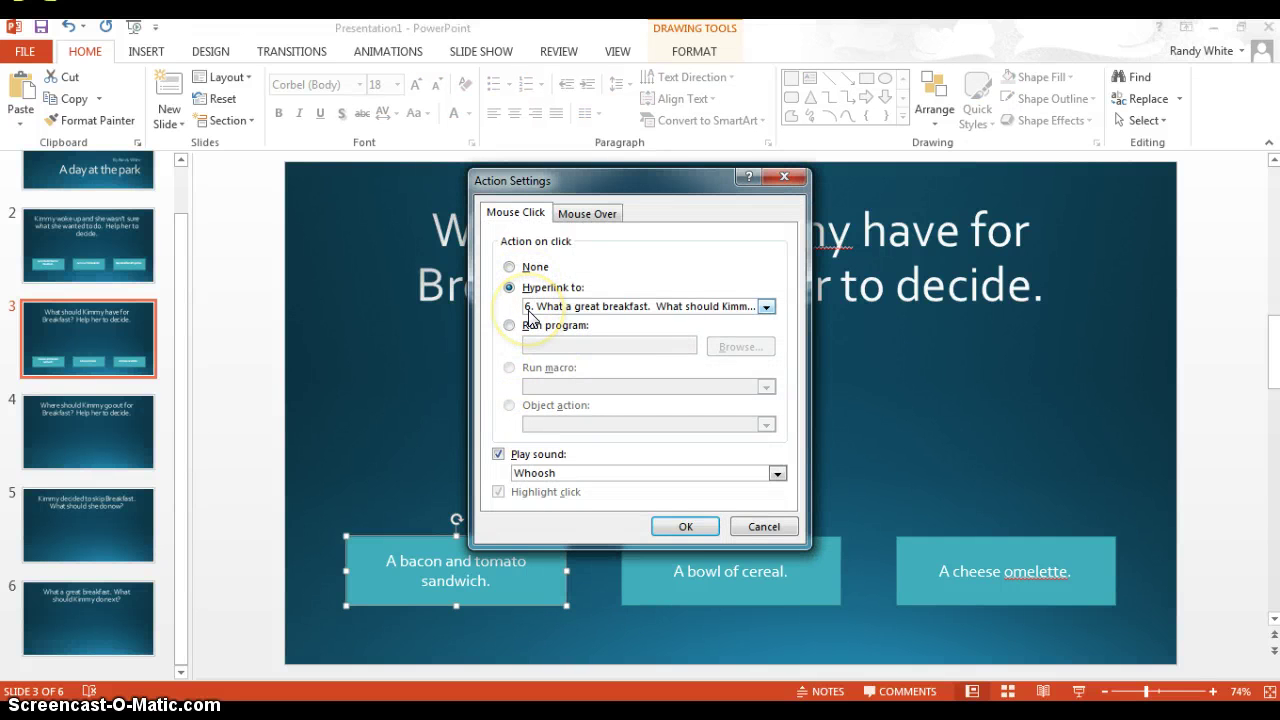
pyautogui.click(686, 525)
# Check the hyperlink target and sound of the copied cereal and cheese omelette buttons
pyautogui.click(719, 534)
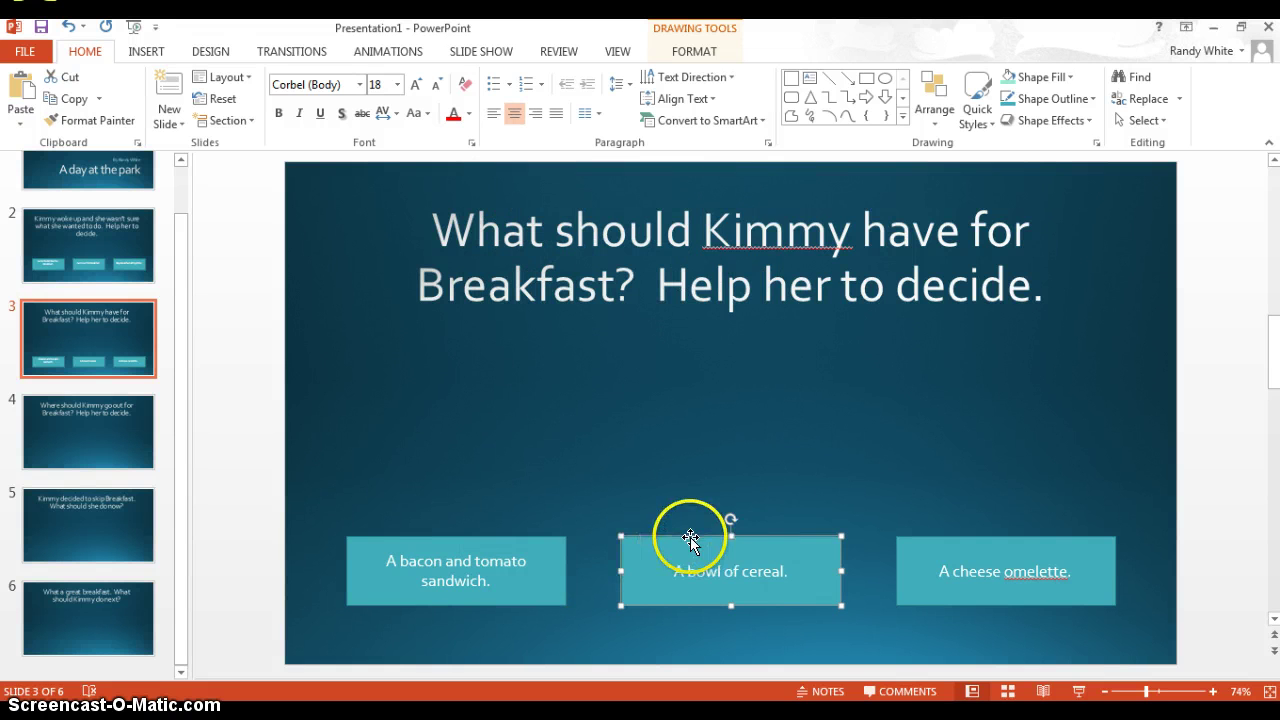
pyautogui.rightClick(688, 537)
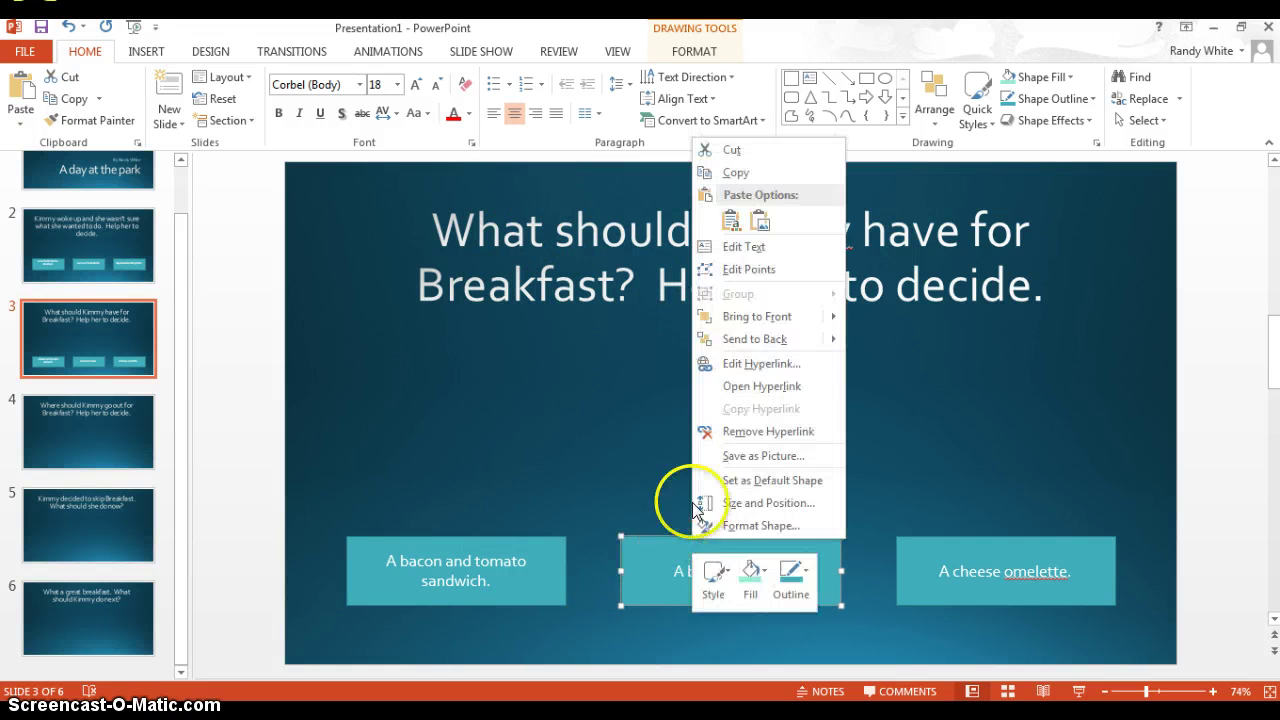
pyautogui.click(740, 363)
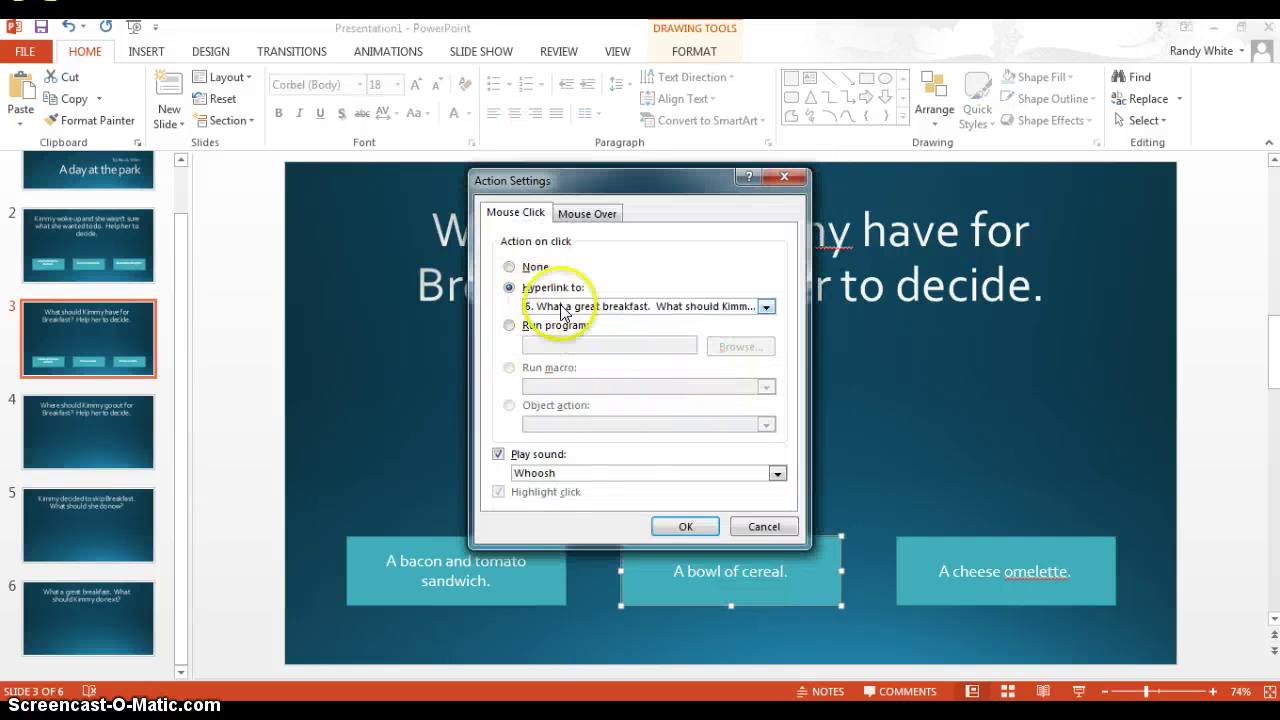
pyautogui.click(685, 526)
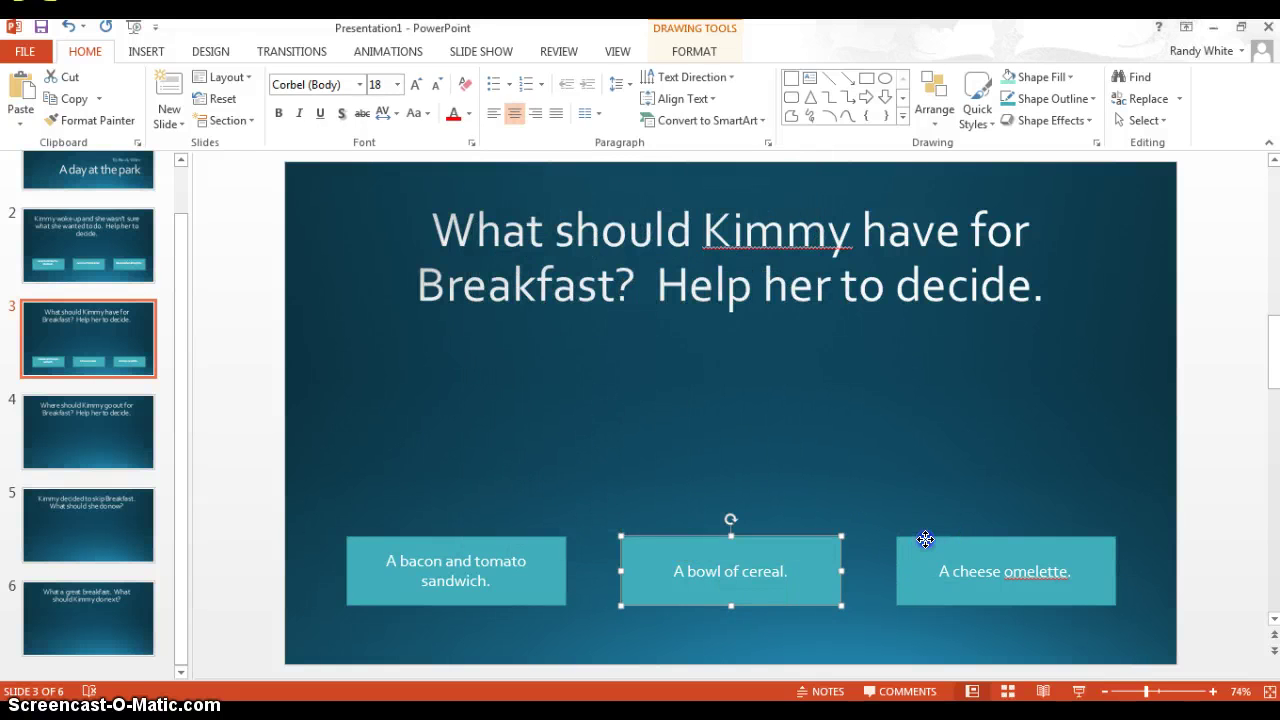
pyautogui.click(925, 540)
pyautogui.rightClick(925, 538)
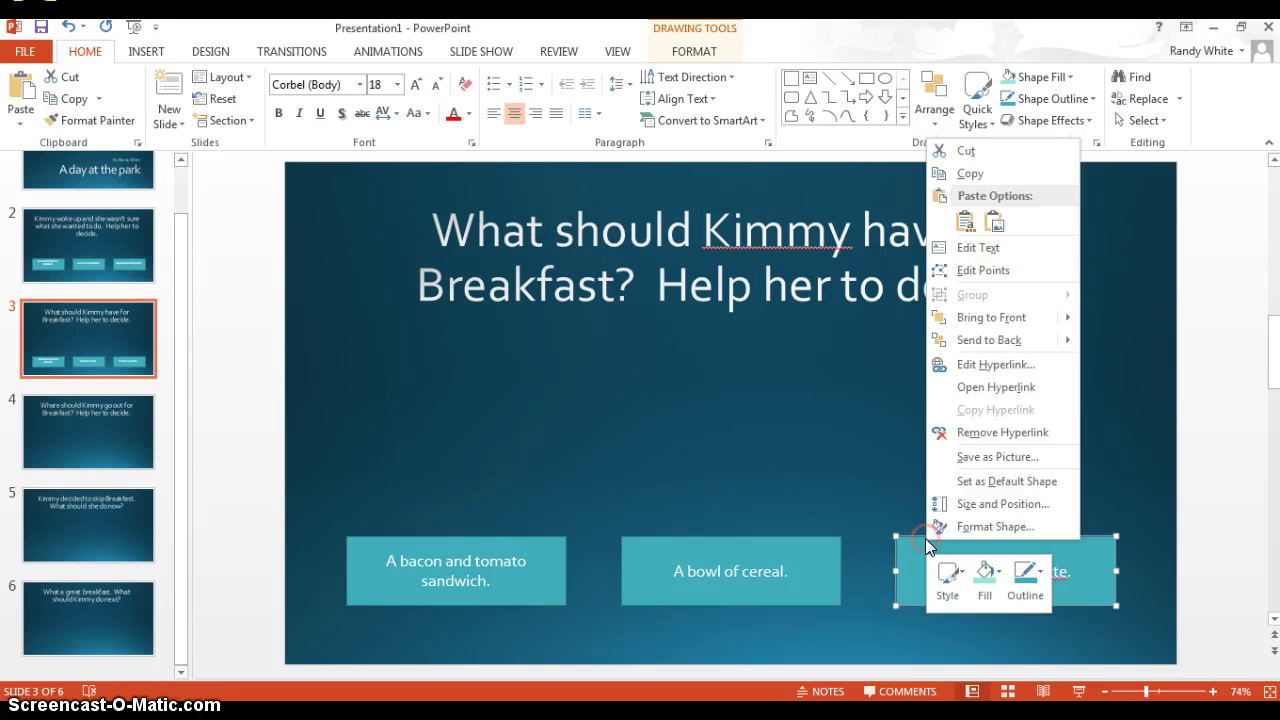
pyautogui.click(995, 364)
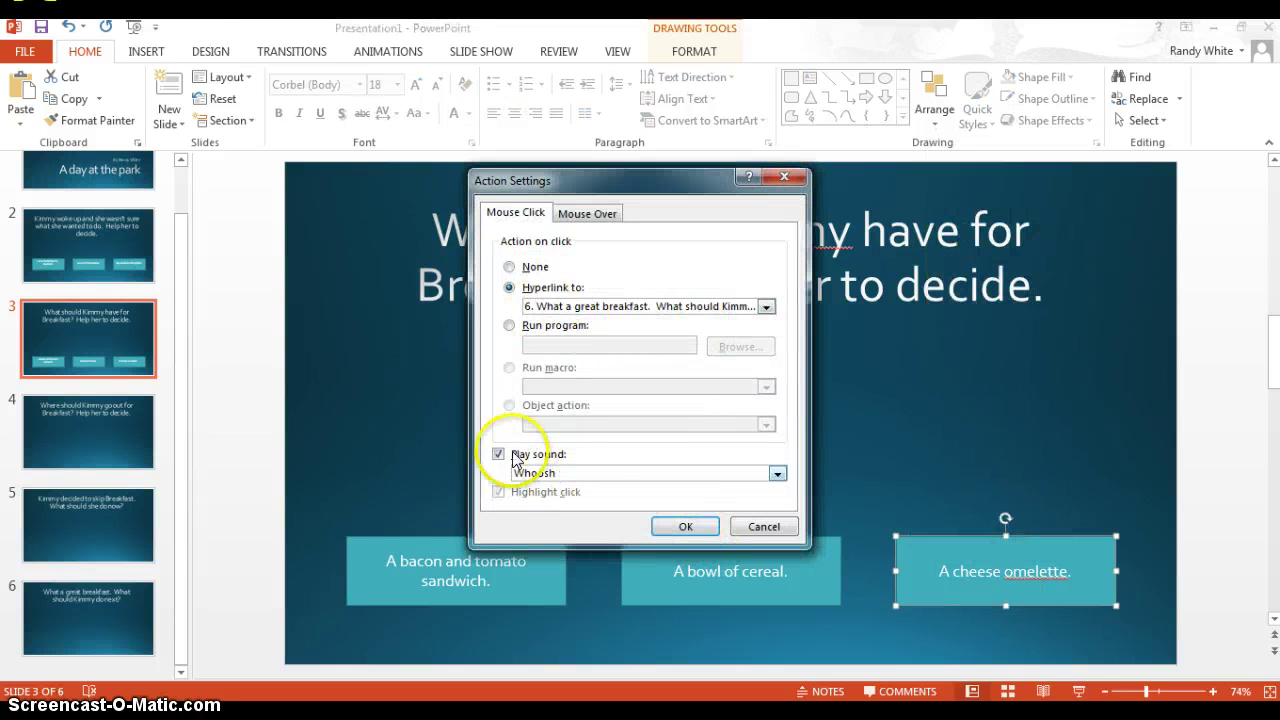
pyautogui.click(680, 527)
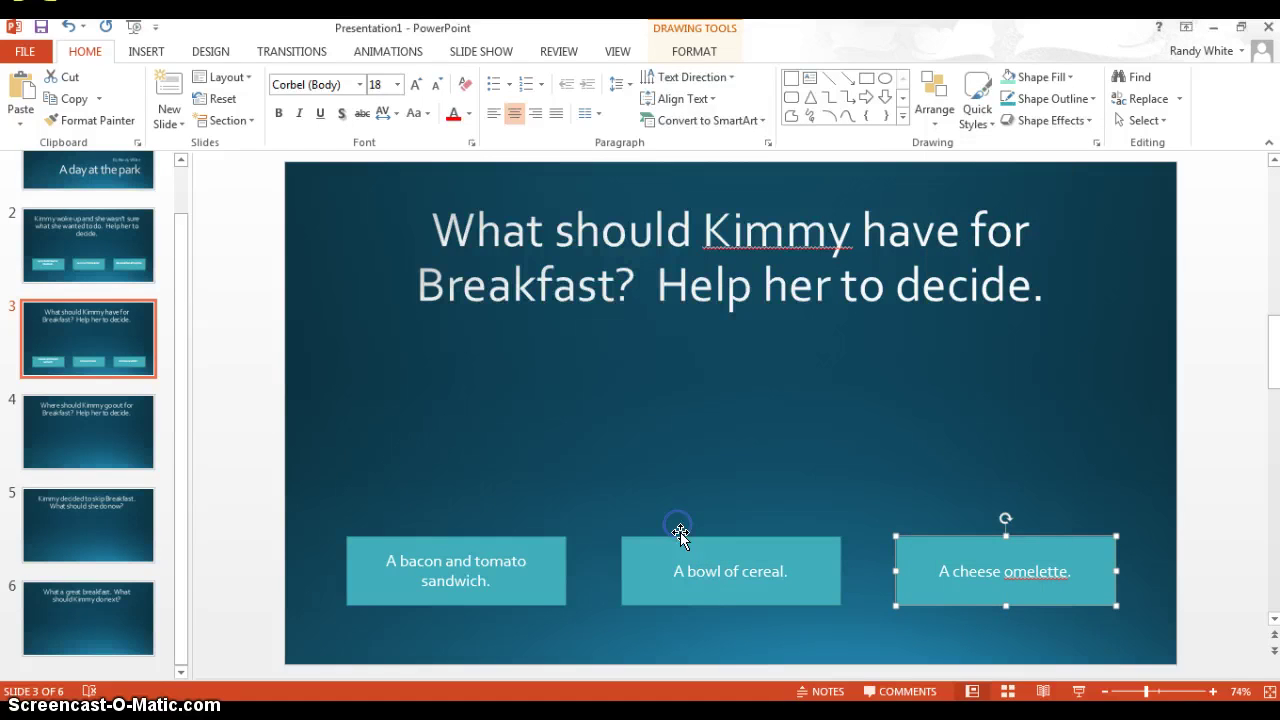
# Run the slide show from the title slide and test the "Go to the kitchen for Breakfast" button
pyautogui.scroll(1, 104, 206)
pyautogui.click(104, 206)
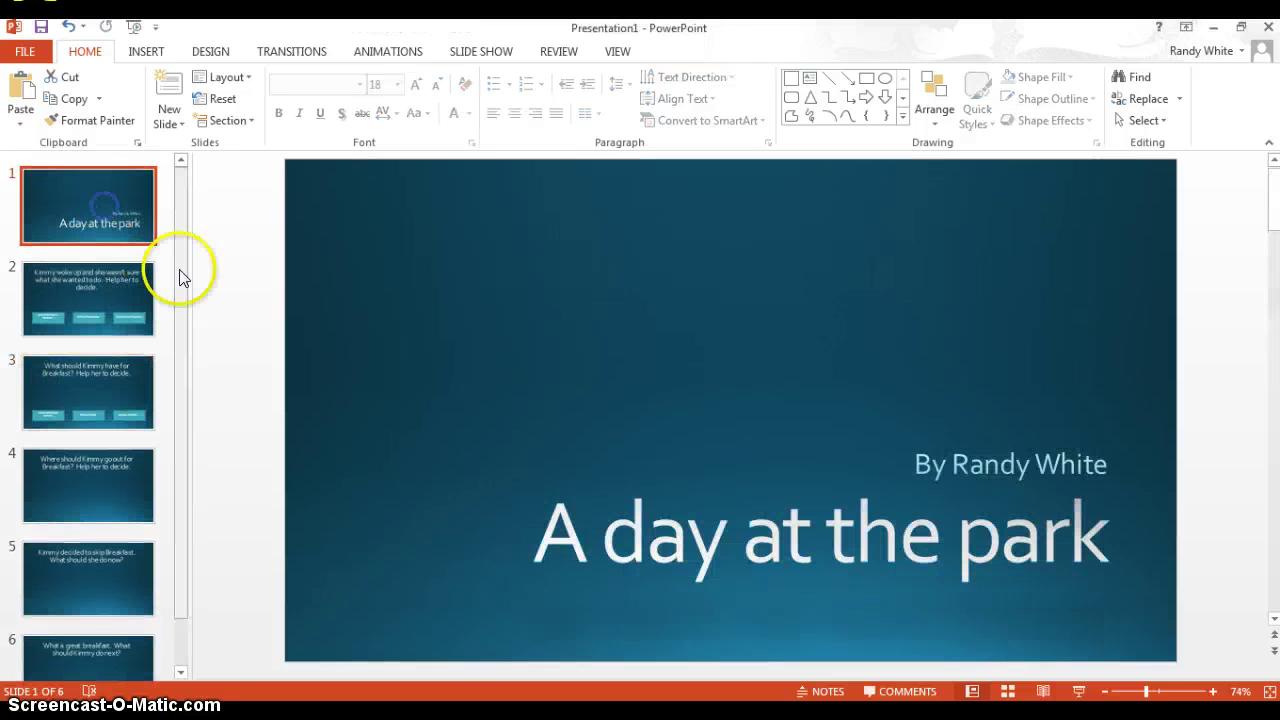
pyautogui.click(134, 26)
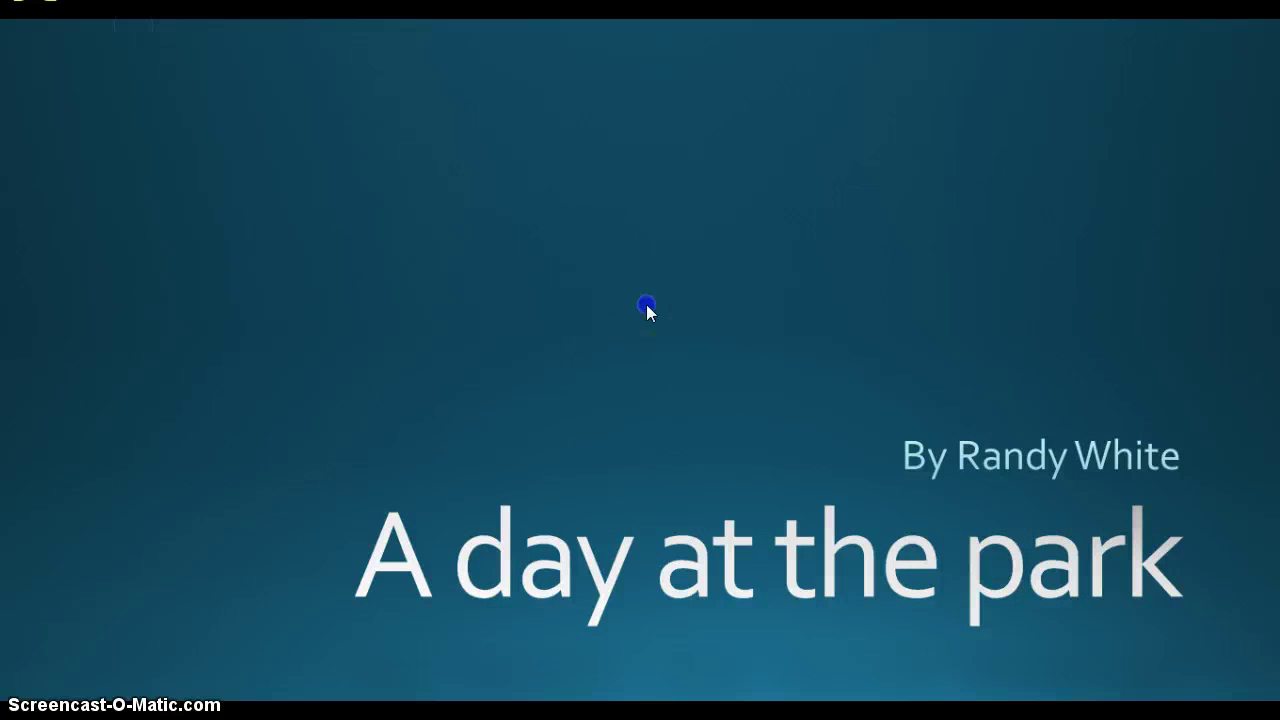
pyautogui.click(642, 306)
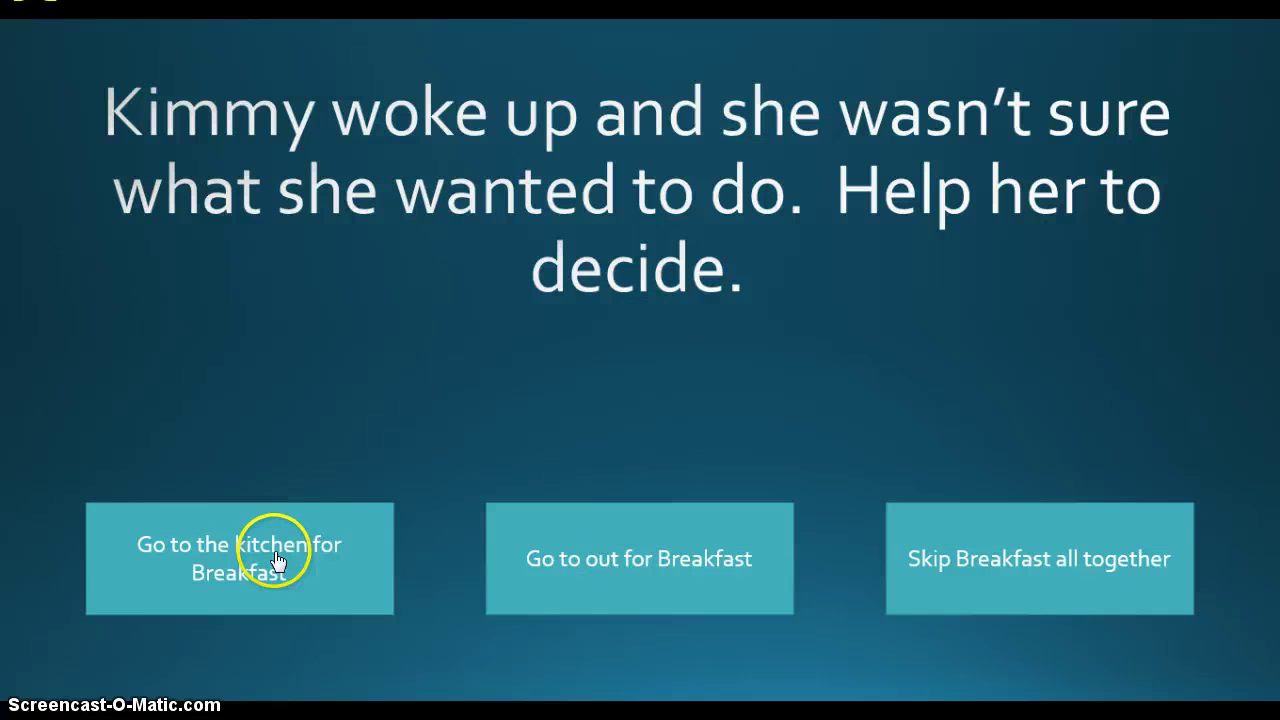
pyautogui.click(308, 566)
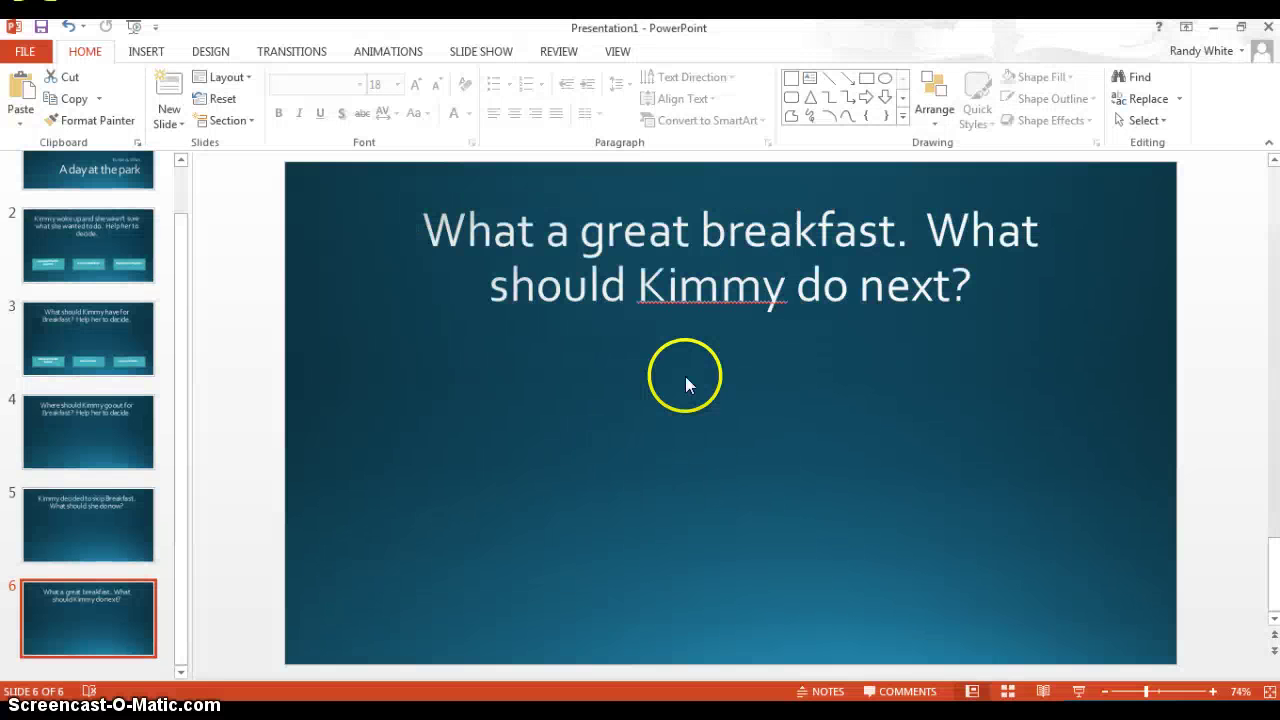
# Draw a rounded rectangle in the lower left of slide 4, below the question about where to go out for breakfast
pyautogui.click(95, 263)
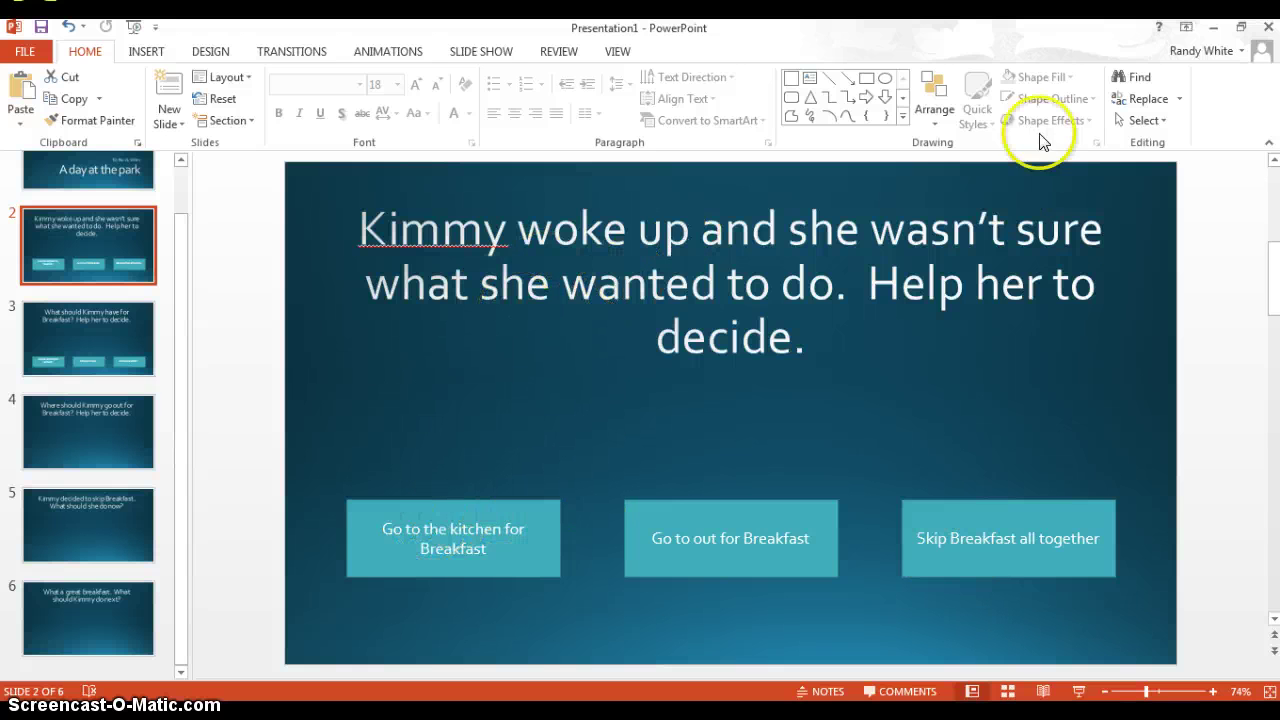
pyautogui.click(98, 430)
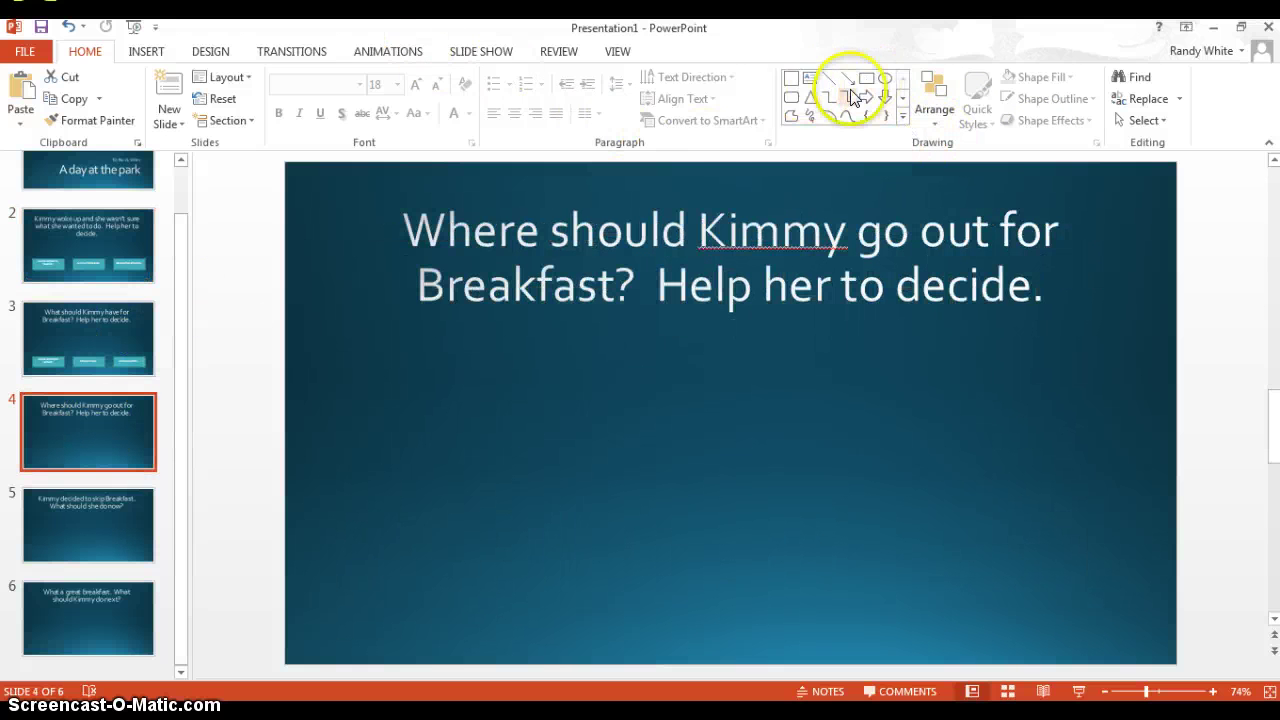
pyautogui.click(790, 97)
pyautogui.moveTo(388, 523)
pyautogui.mouseDown()
pyautogui.moveTo(569, 586)
pyautogui.moveTo(585, 604)
pyautogui.mouseUp()
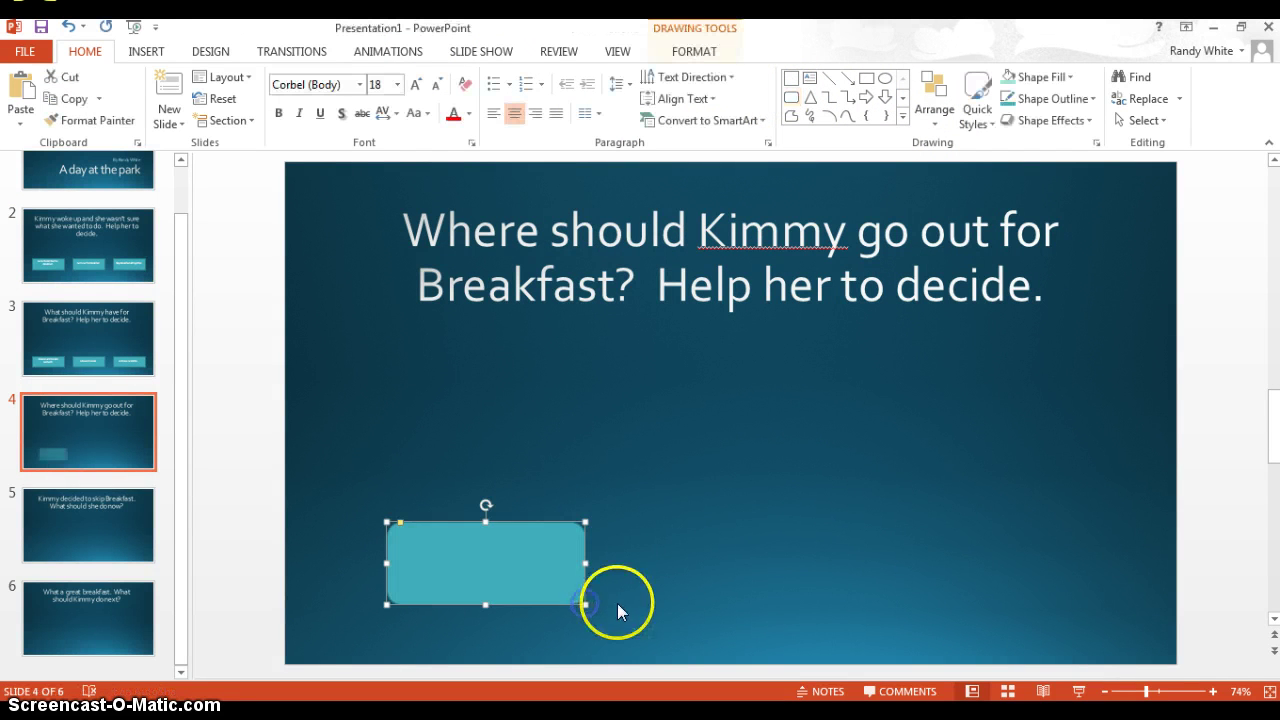
# Review the slides of this presentation offered as hyperlink targets for the rounded rectangle, without assigning a link
pyautogui.rightClick(562, 532)
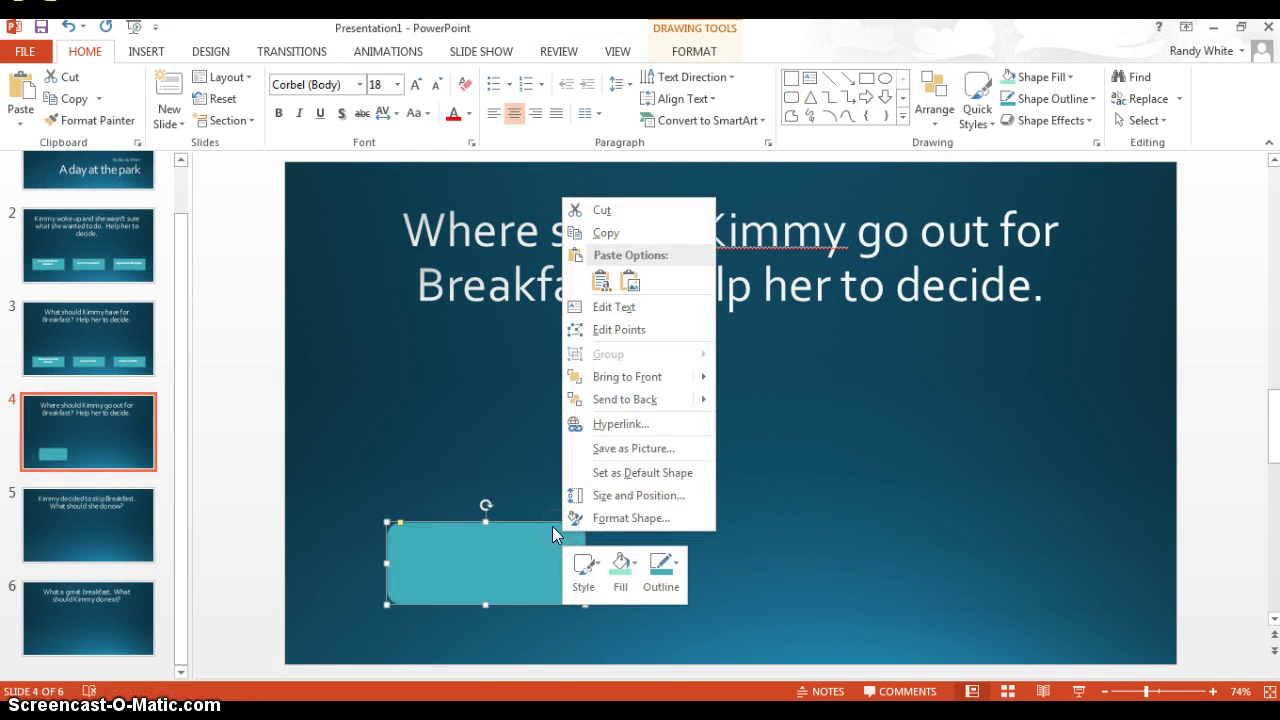
pyautogui.click(622, 424)
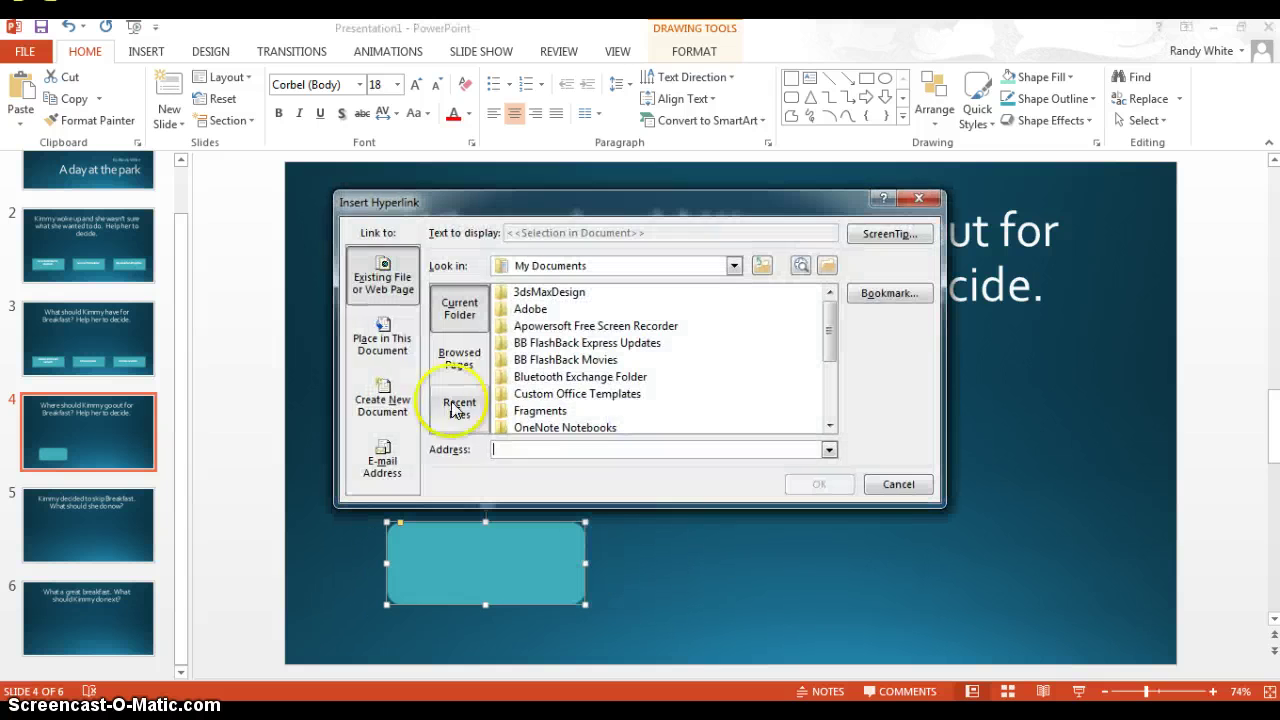
pyautogui.click(384, 340)
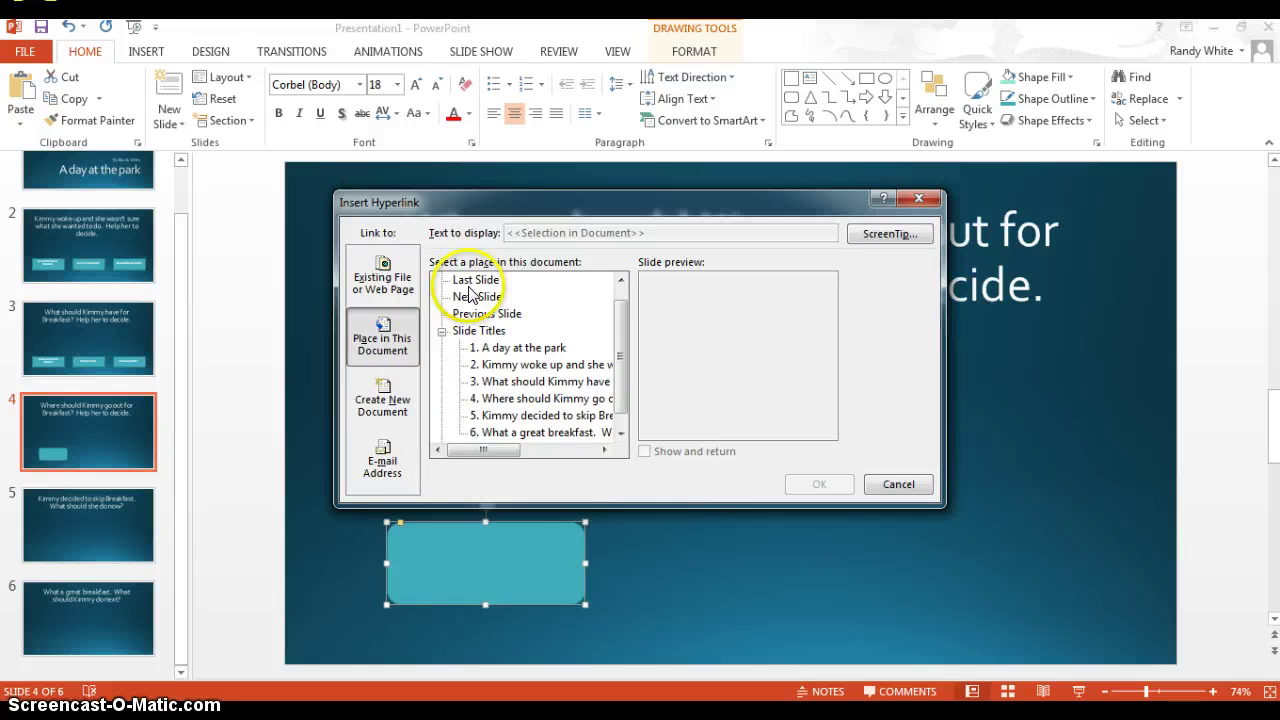
pyautogui.click(617, 362)
pyautogui.moveTo(617, 362); pyautogui.dragTo(523, 443)
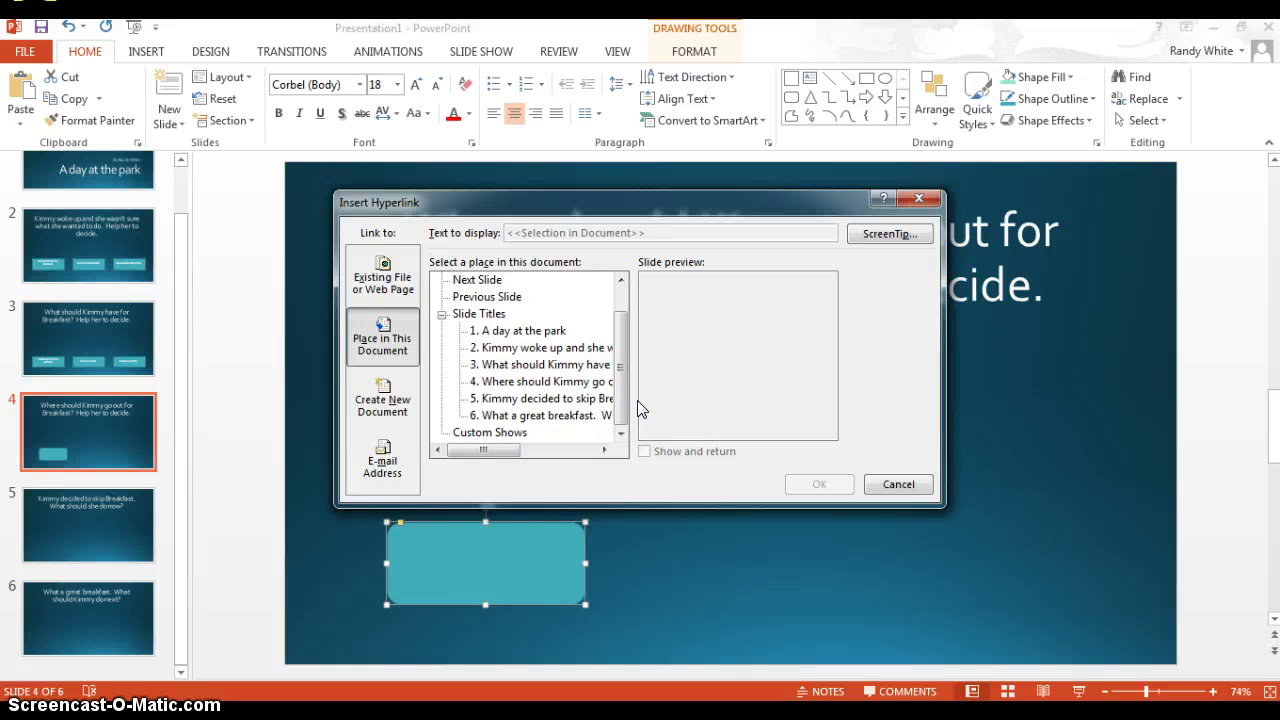
pyautogui.click(884, 486)
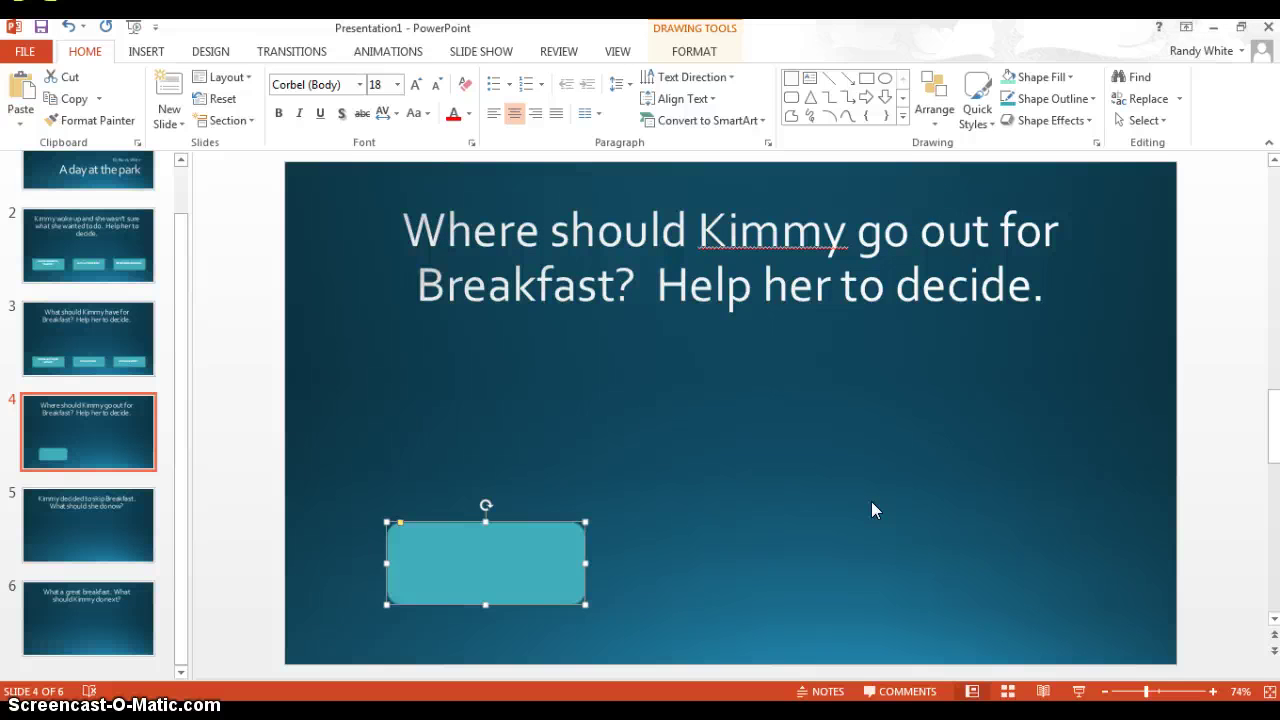